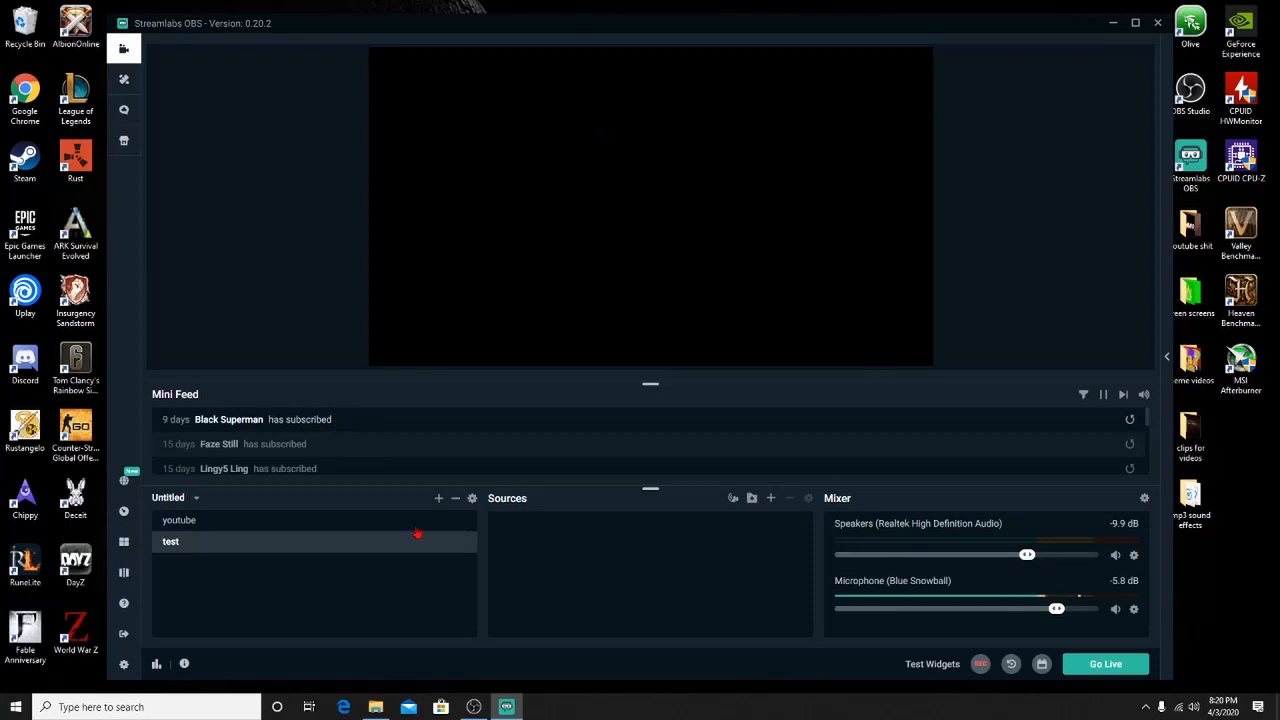
Open the youtube scene and preview its Stream starting soon and Be right back overlays one after the other, hiding each again
left_click(226, 521)
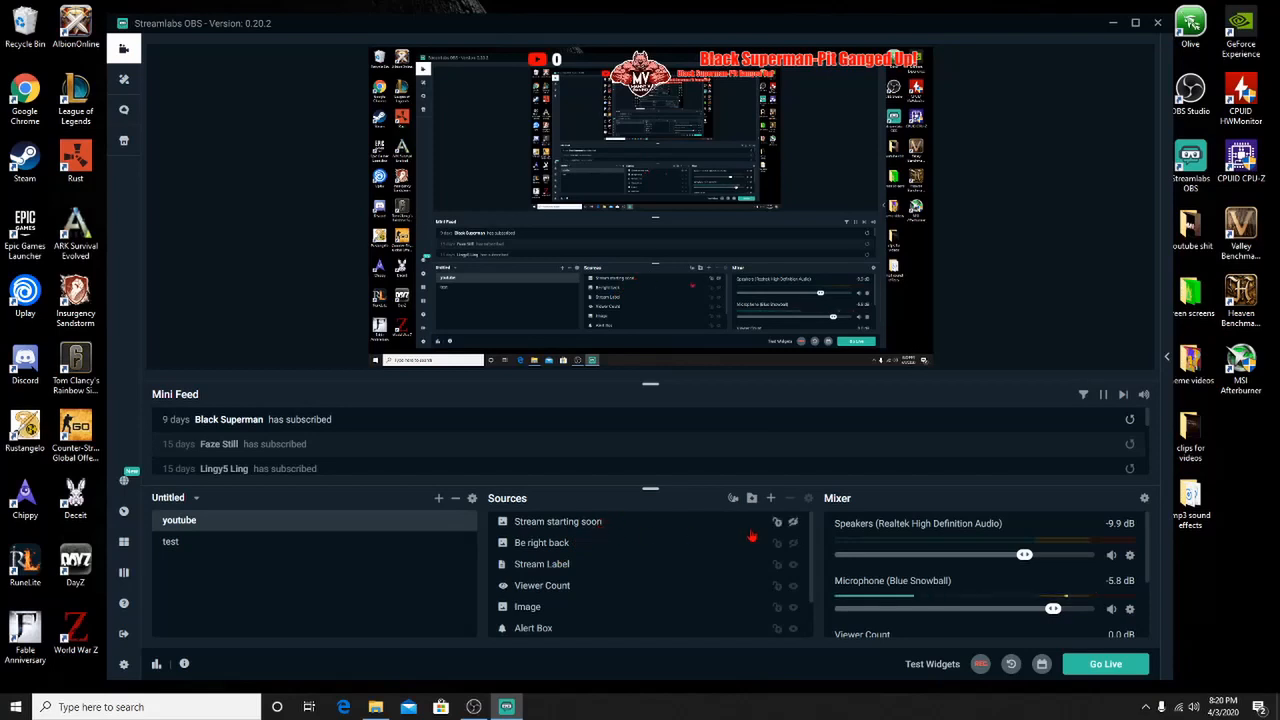
left_click(793, 523)
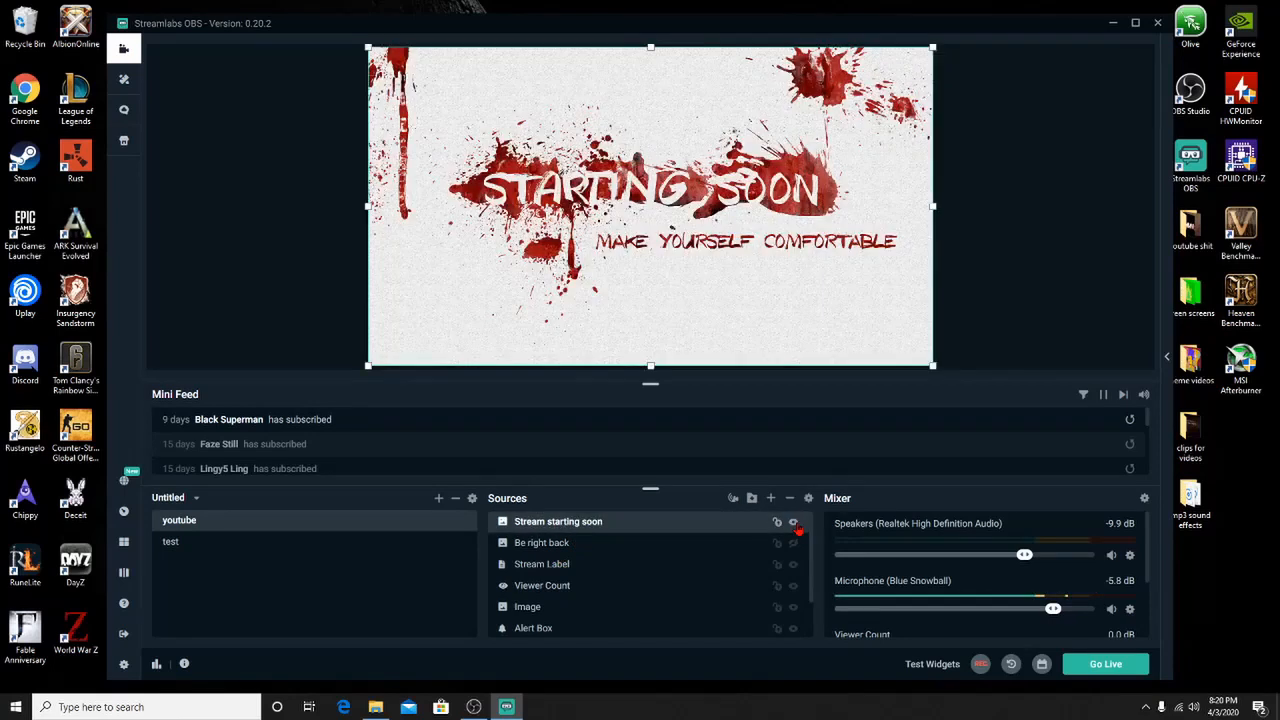
left_click(793, 523)
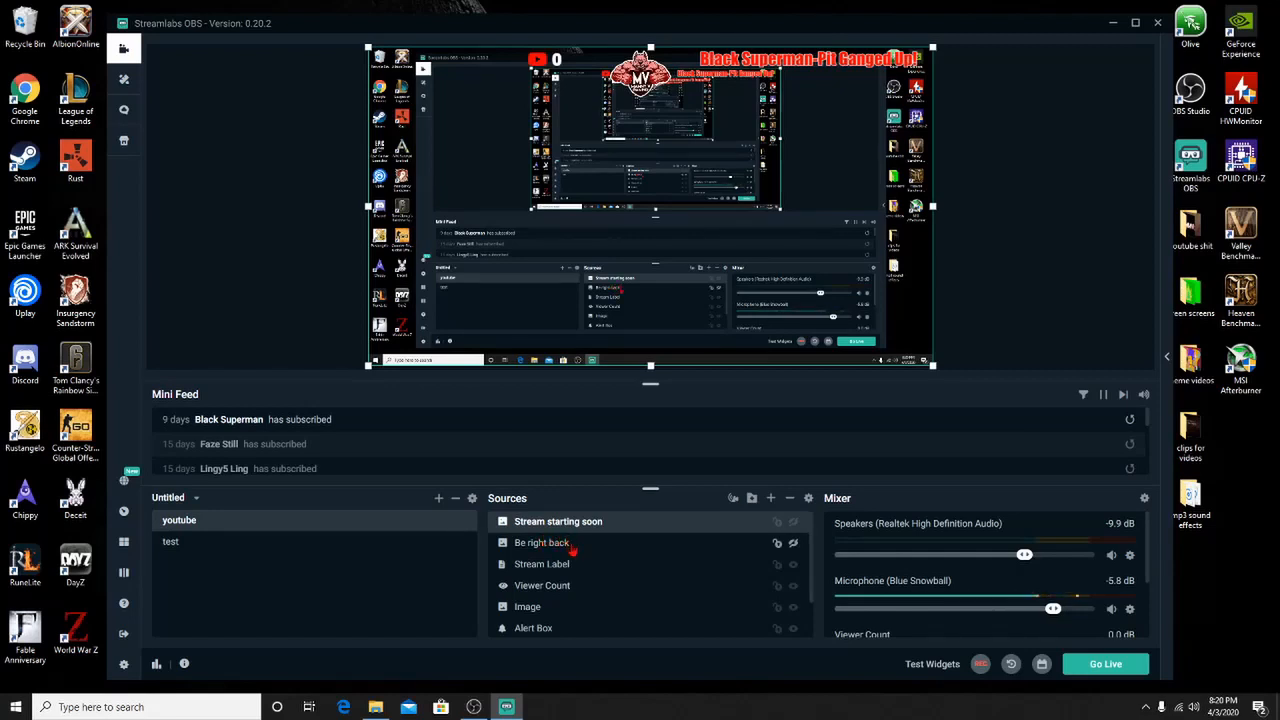
left_click(630, 545)
left_click(793, 543)
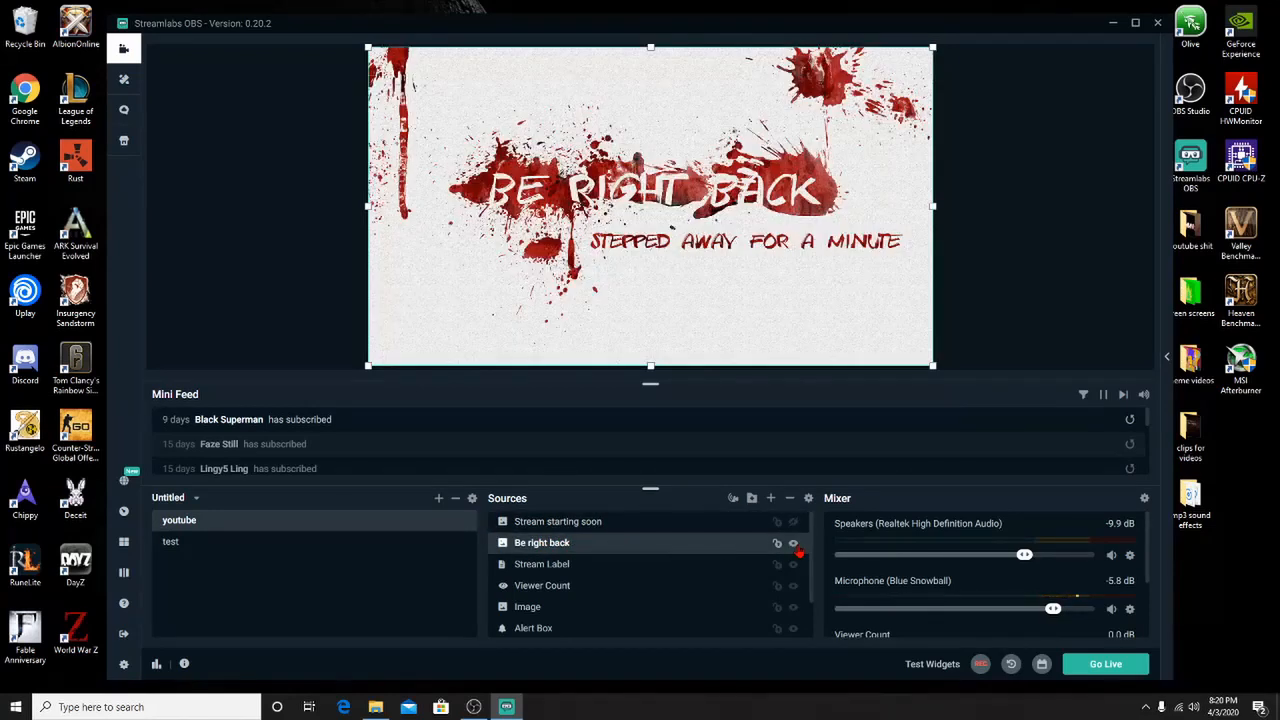
left_click(795, 545)
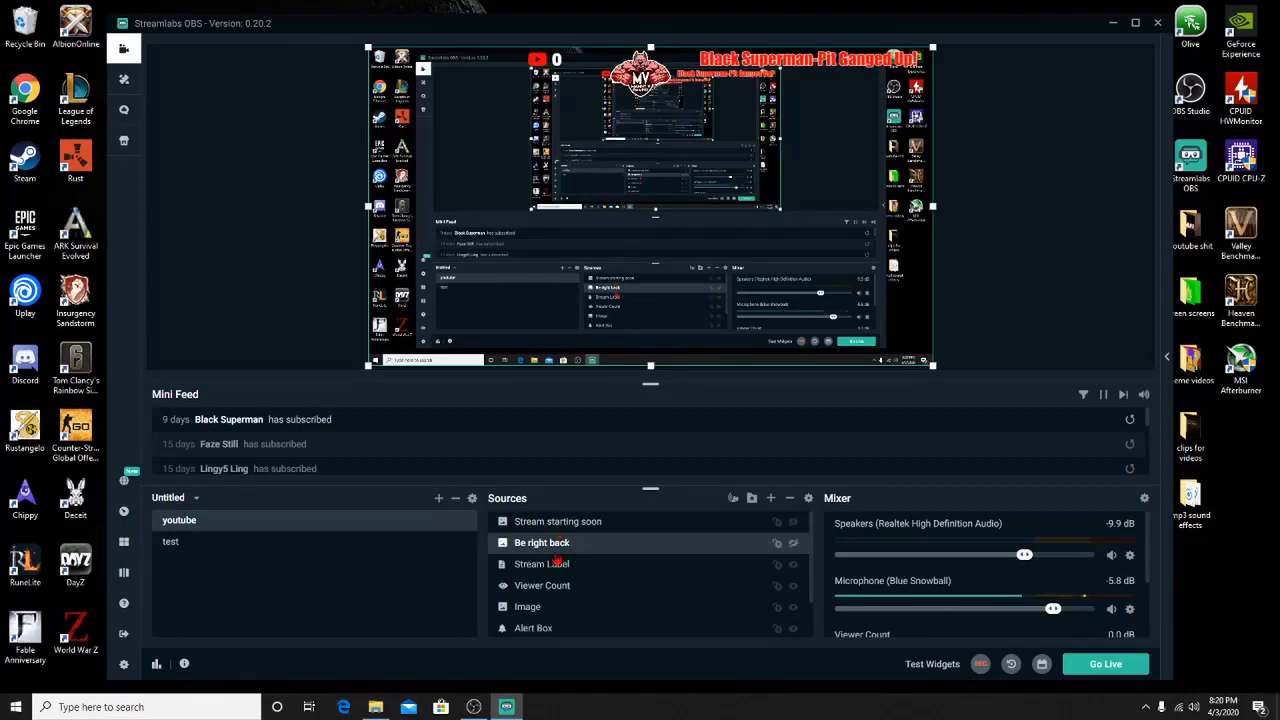
Check where the youtube scene's Stream Label, Viewer Count and Display Capture sources sit in the preview
left_click(548, 570)
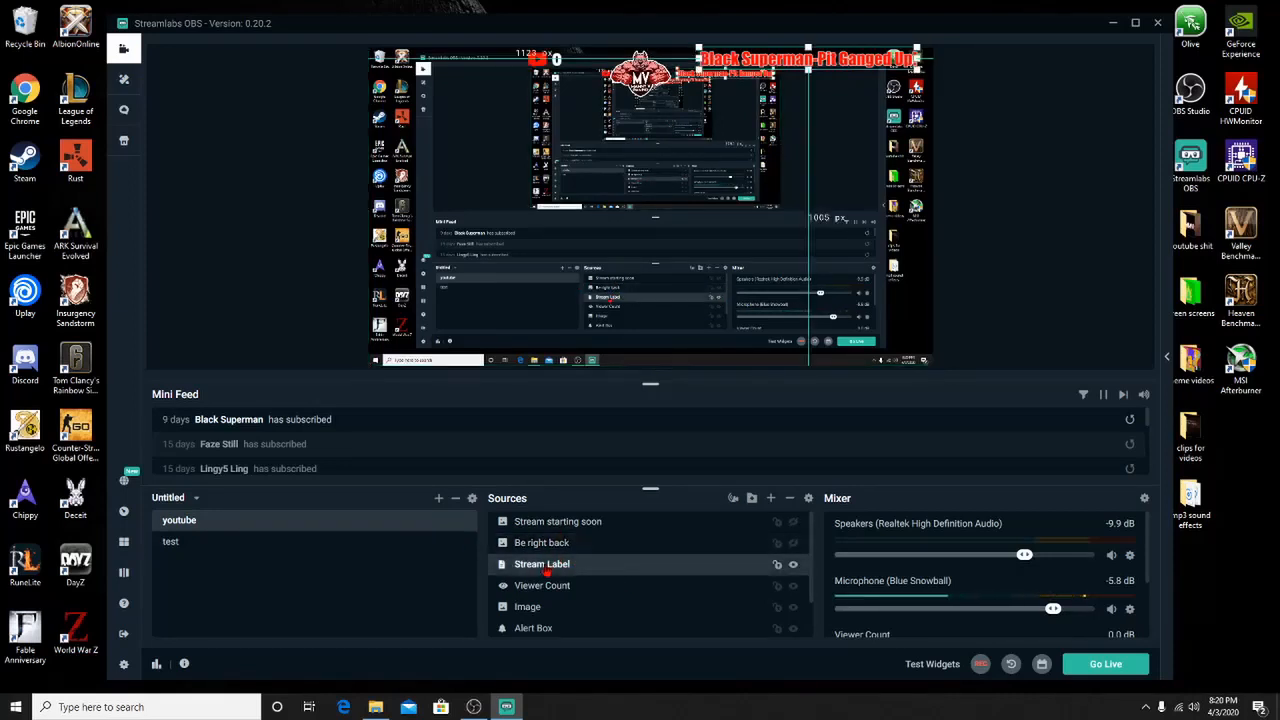
left_click_drag(804, 77, 812, 62)
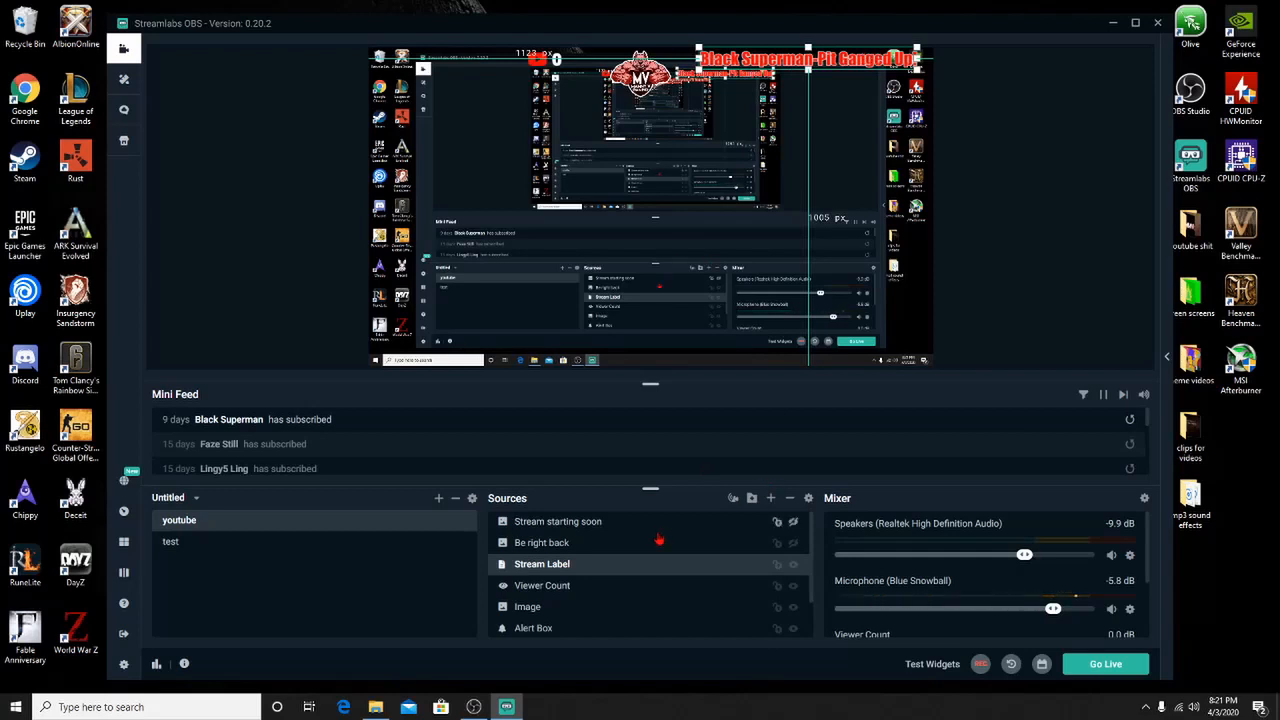
left_click(563, 593)
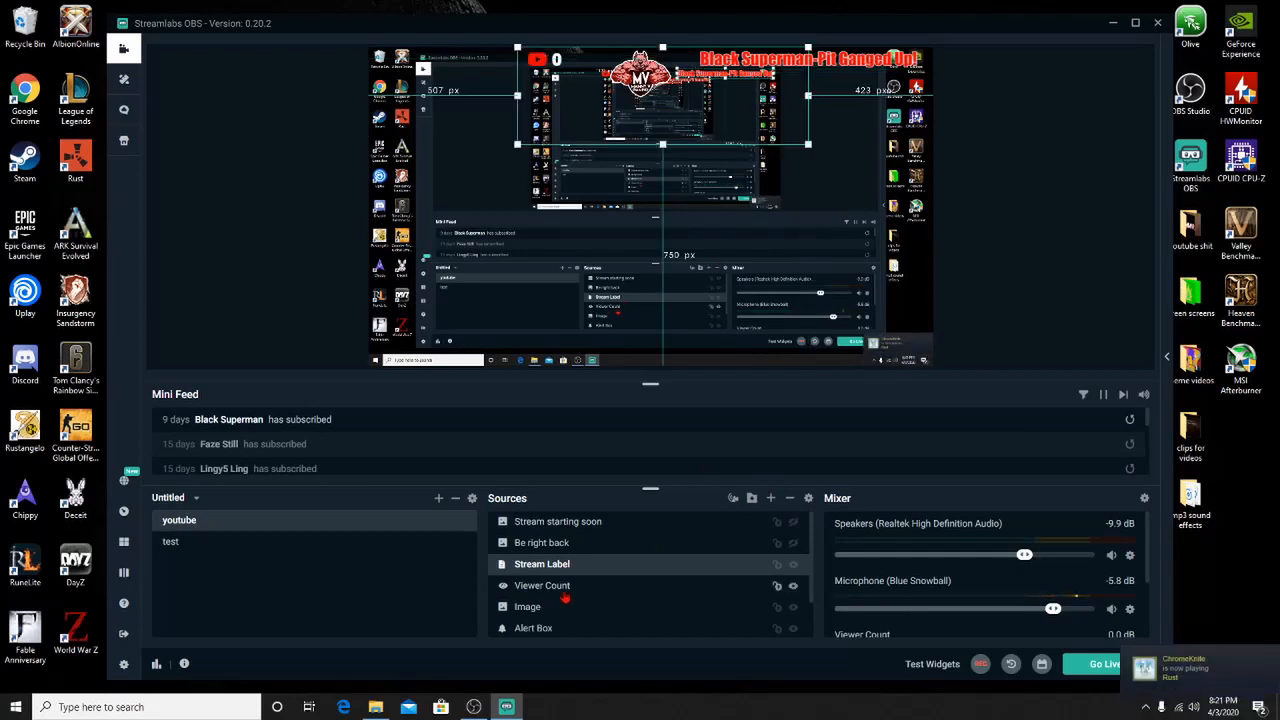
left_click(533, 57)
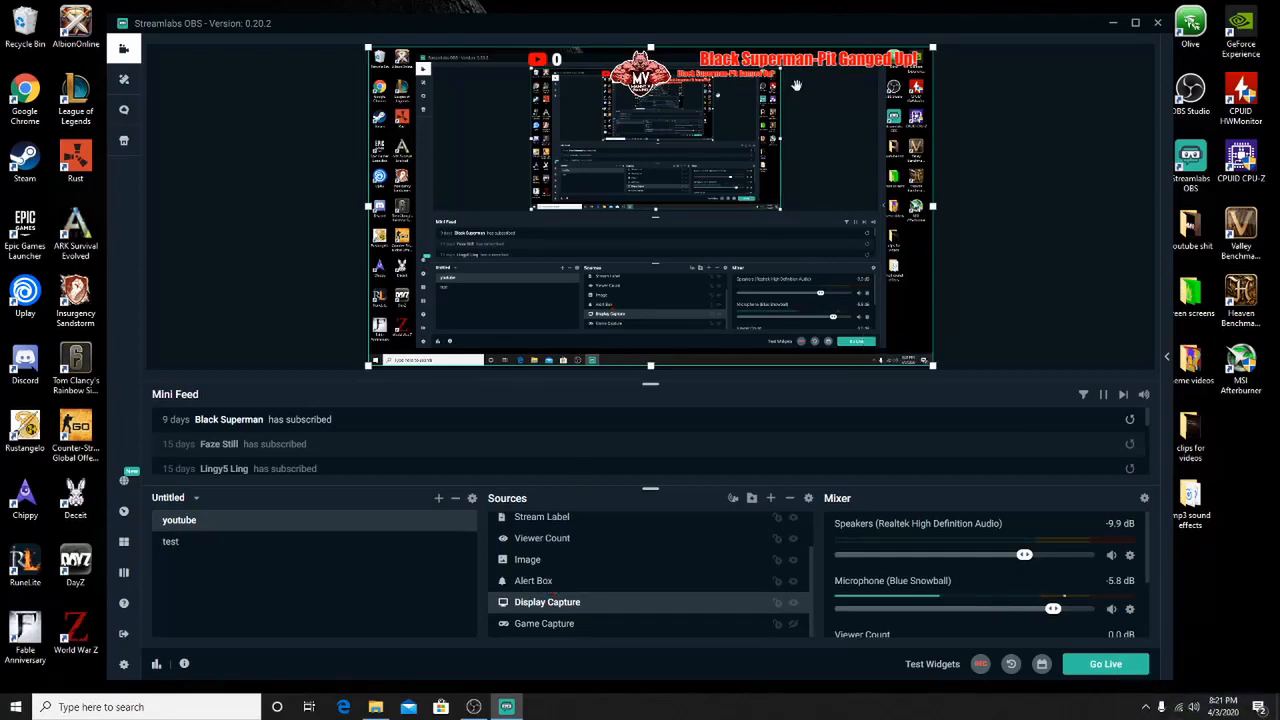
Switch to the test scene and add the existing Display Capture source to it
left_click(207, 547)
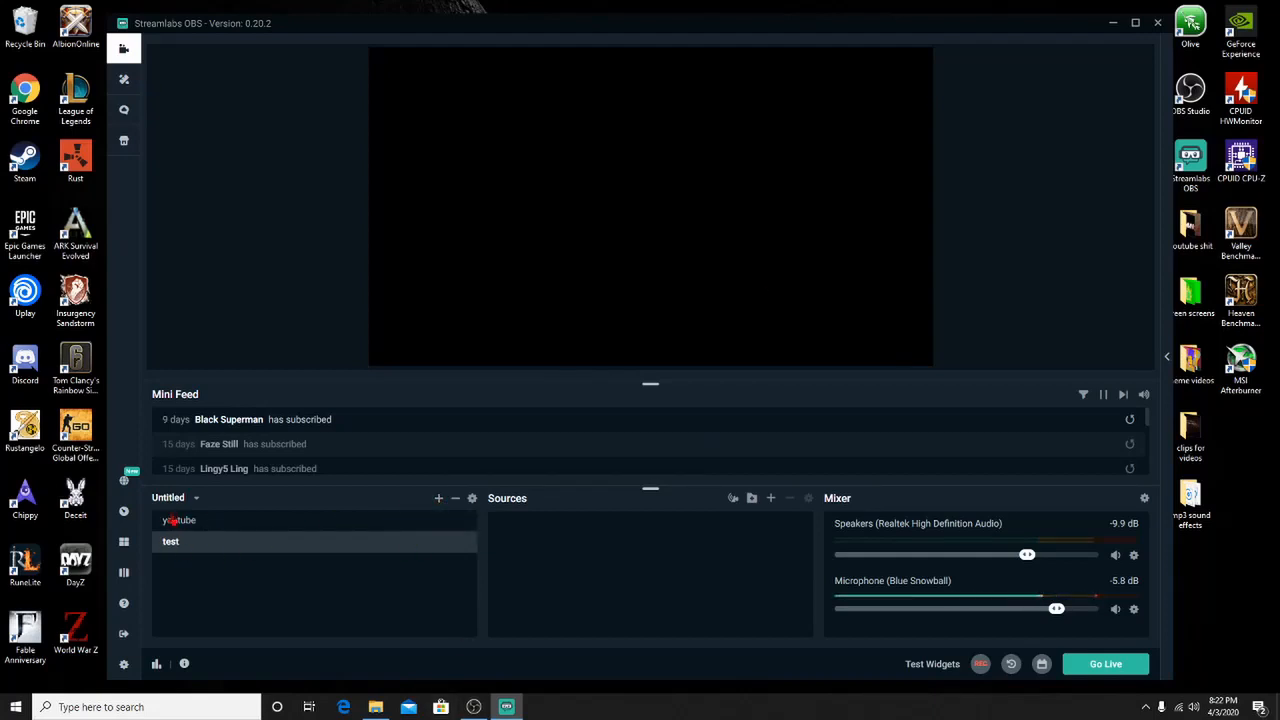
left_click(188, 523)
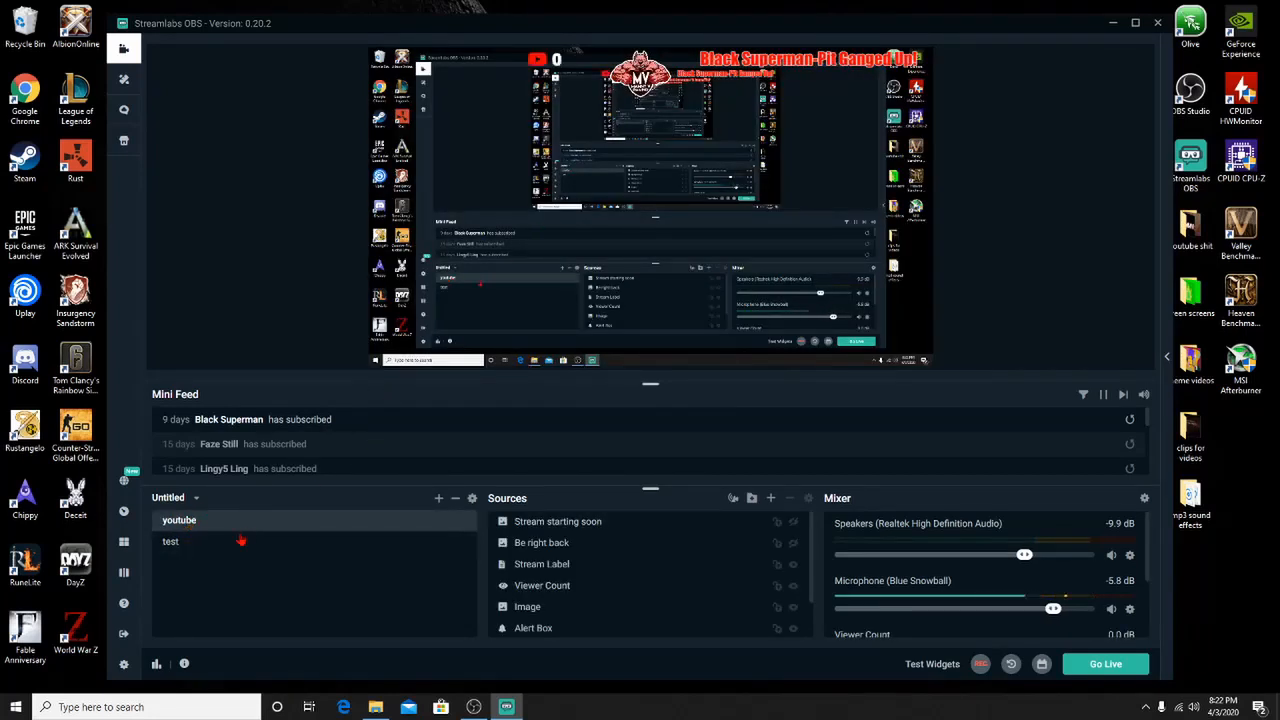
left_click(195, 543)
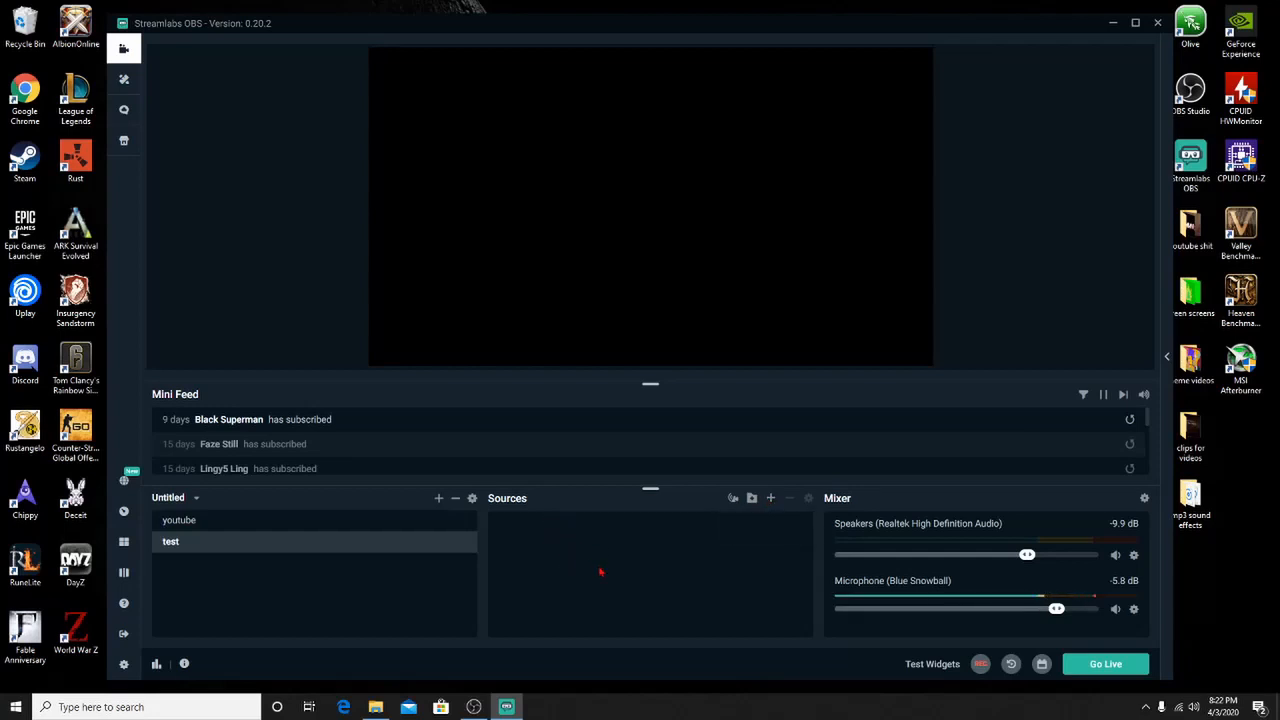
left_click(771, 503)
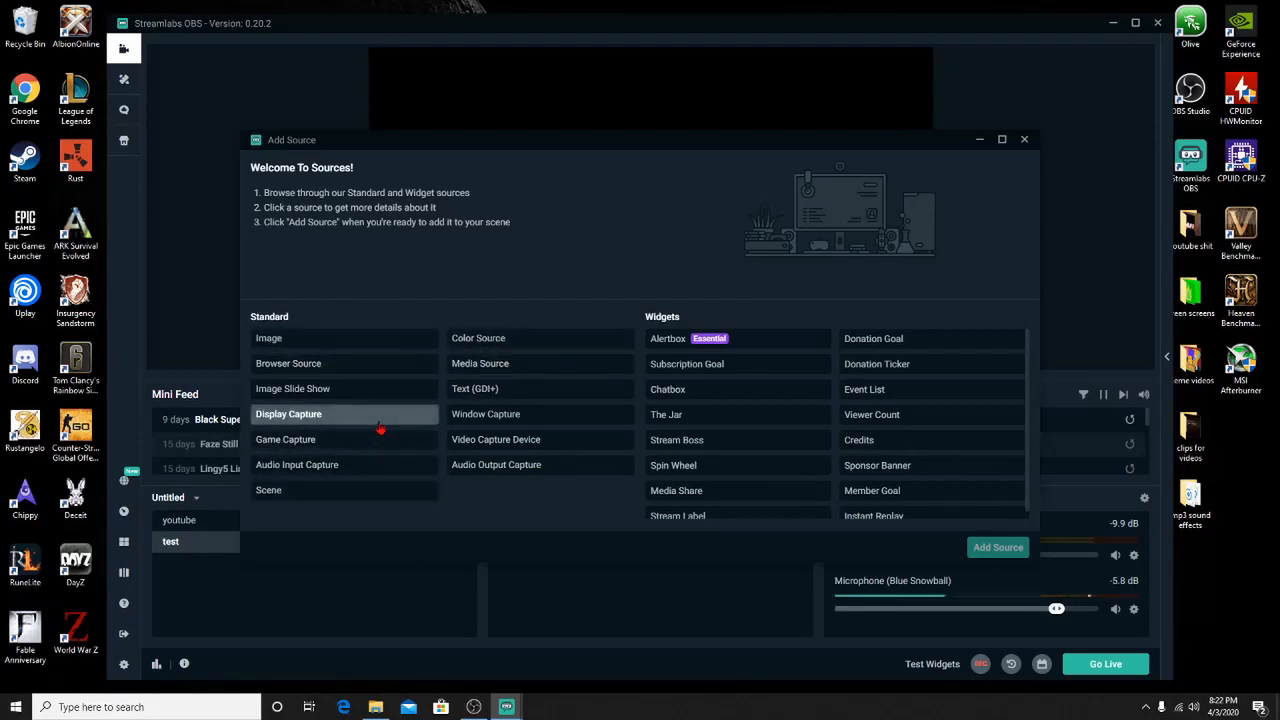
left_click(380, 421)
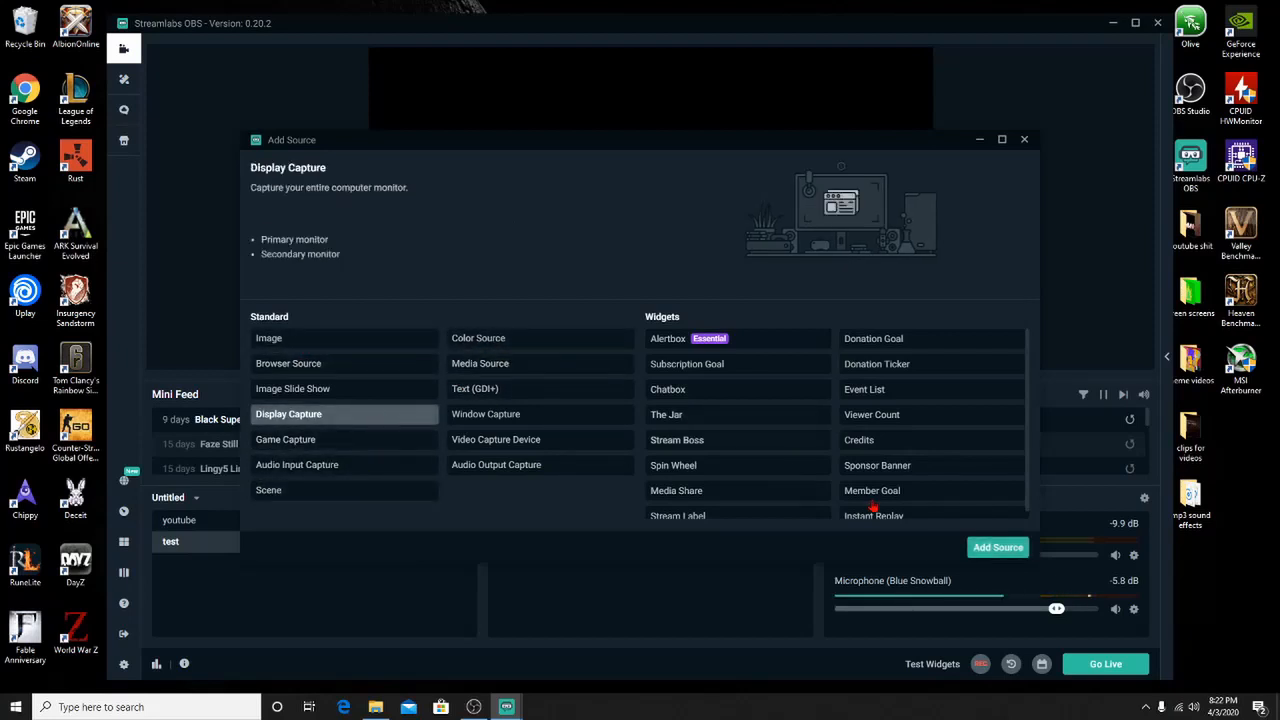
left_click(997, 550)
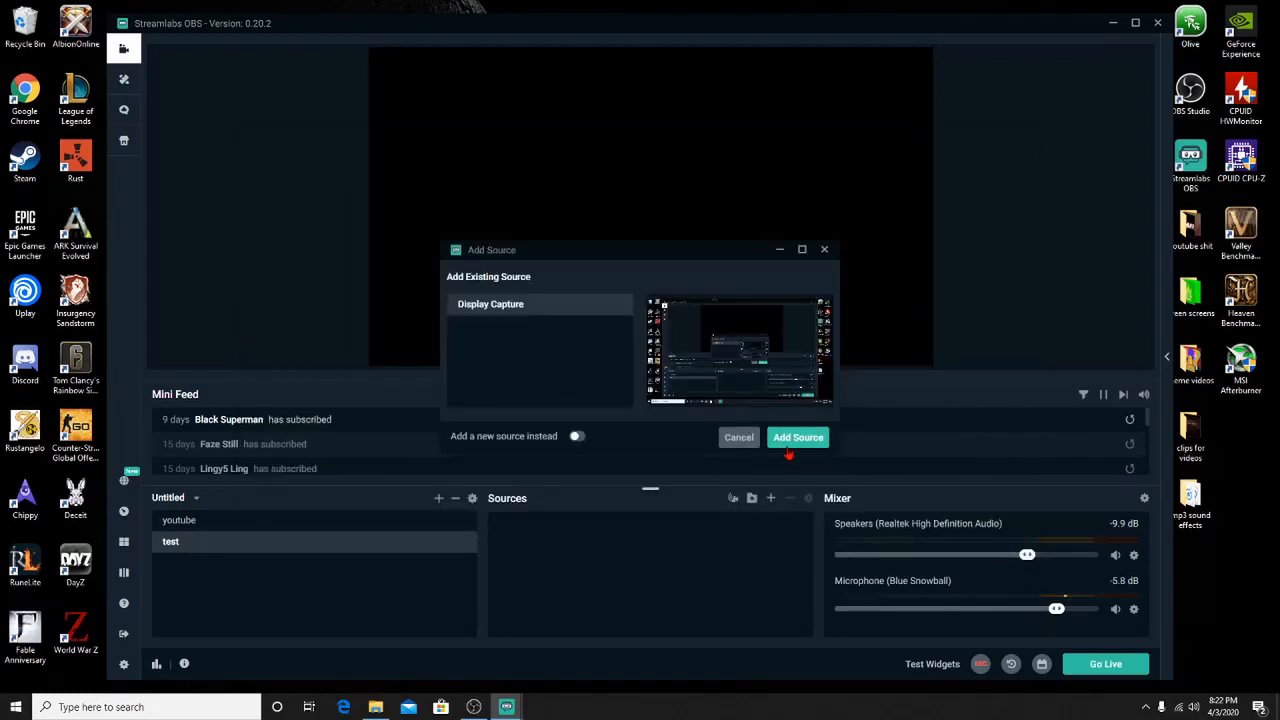
left_click(797, 442)
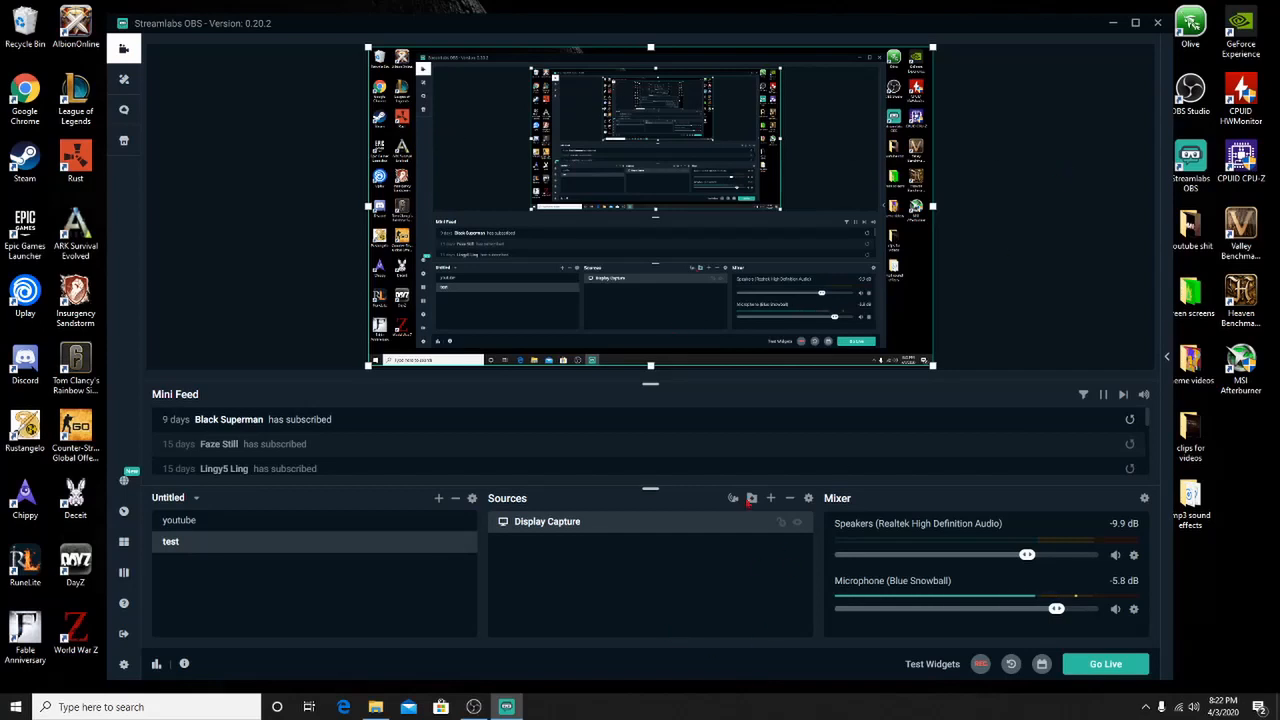
Add the existing Game Capture source to the test scene
left_click(770, 498)
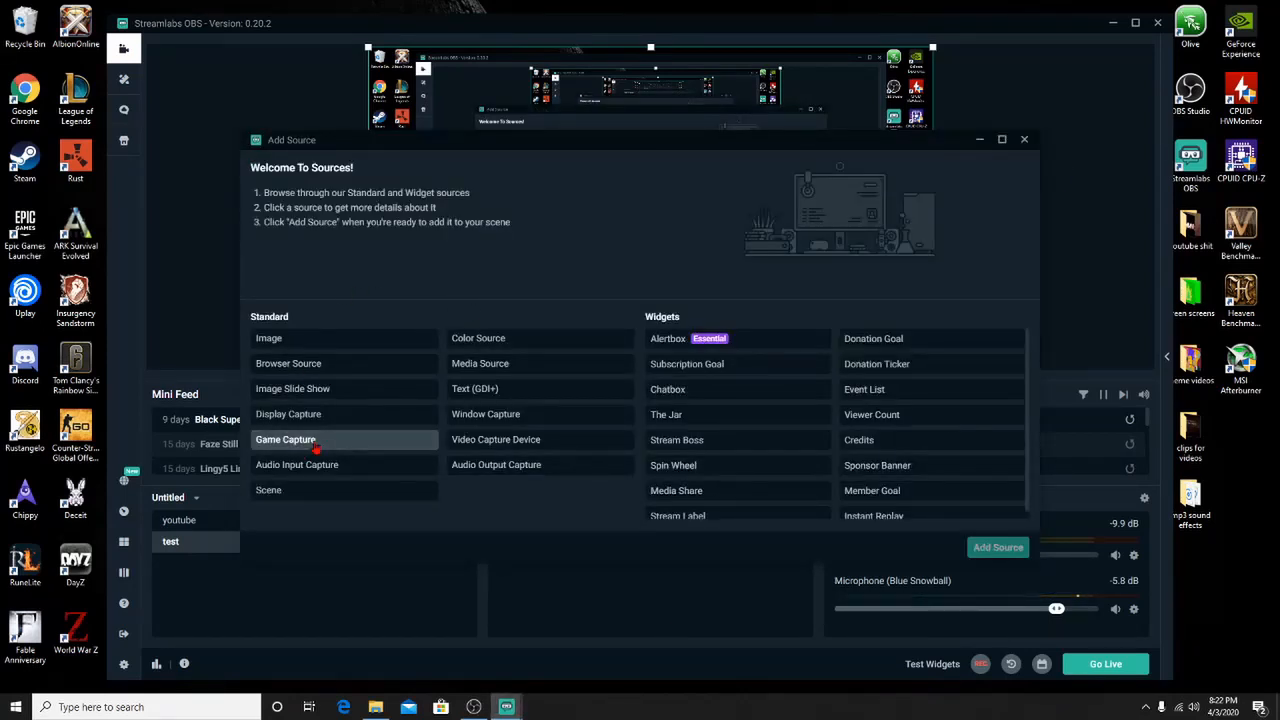
left_click(315, 448)
left_click(1012, 550)
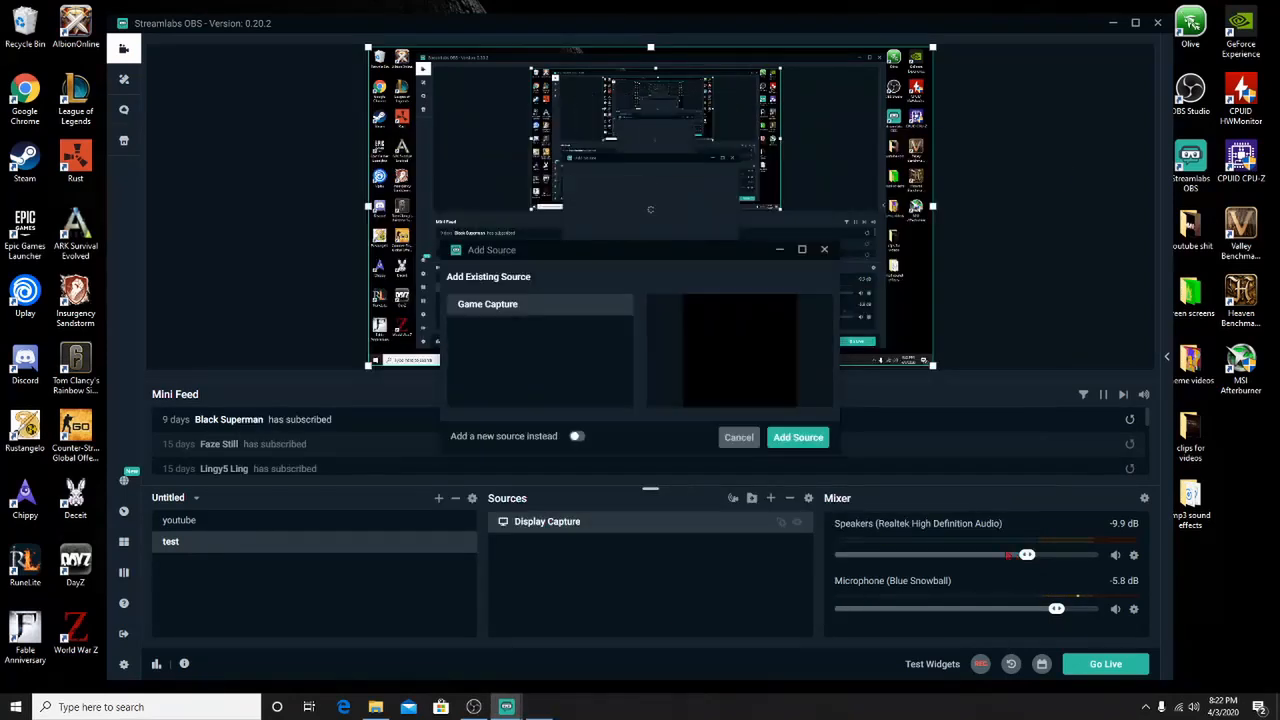
left_click(818, 442)
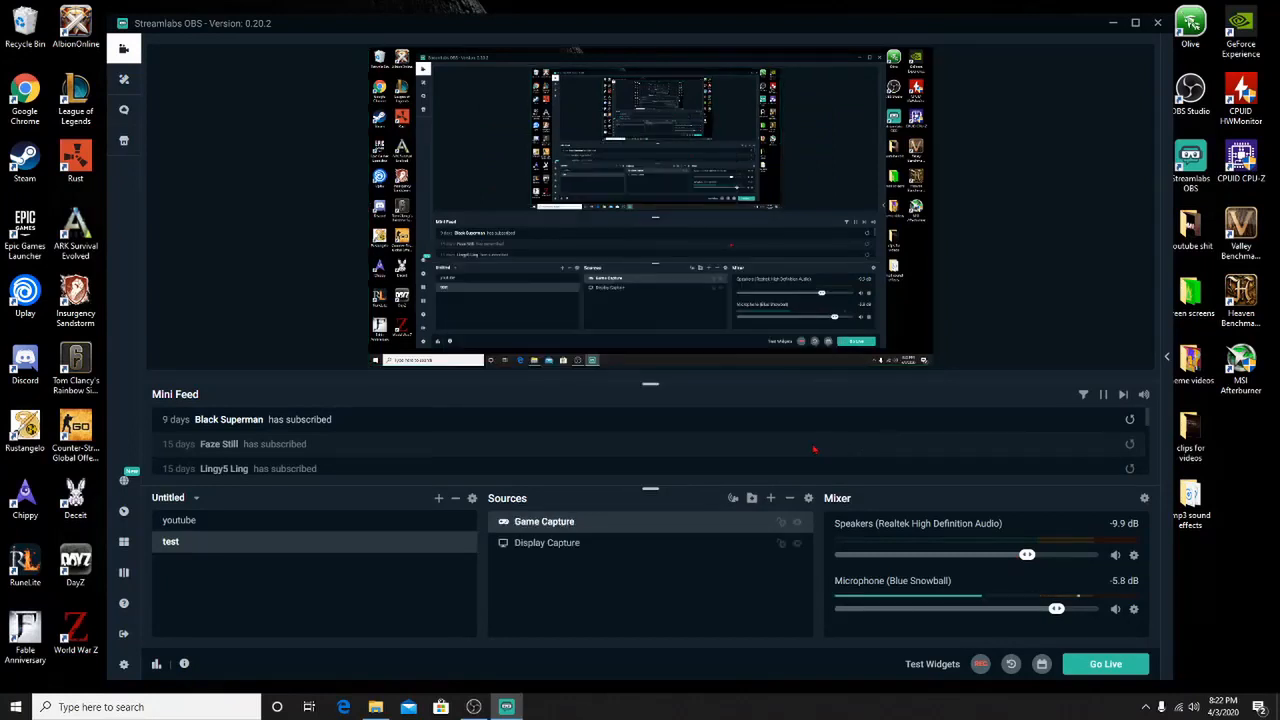
Hide the Display Capture source in the test scene and show the Game Capture source
left_click(798, 545)
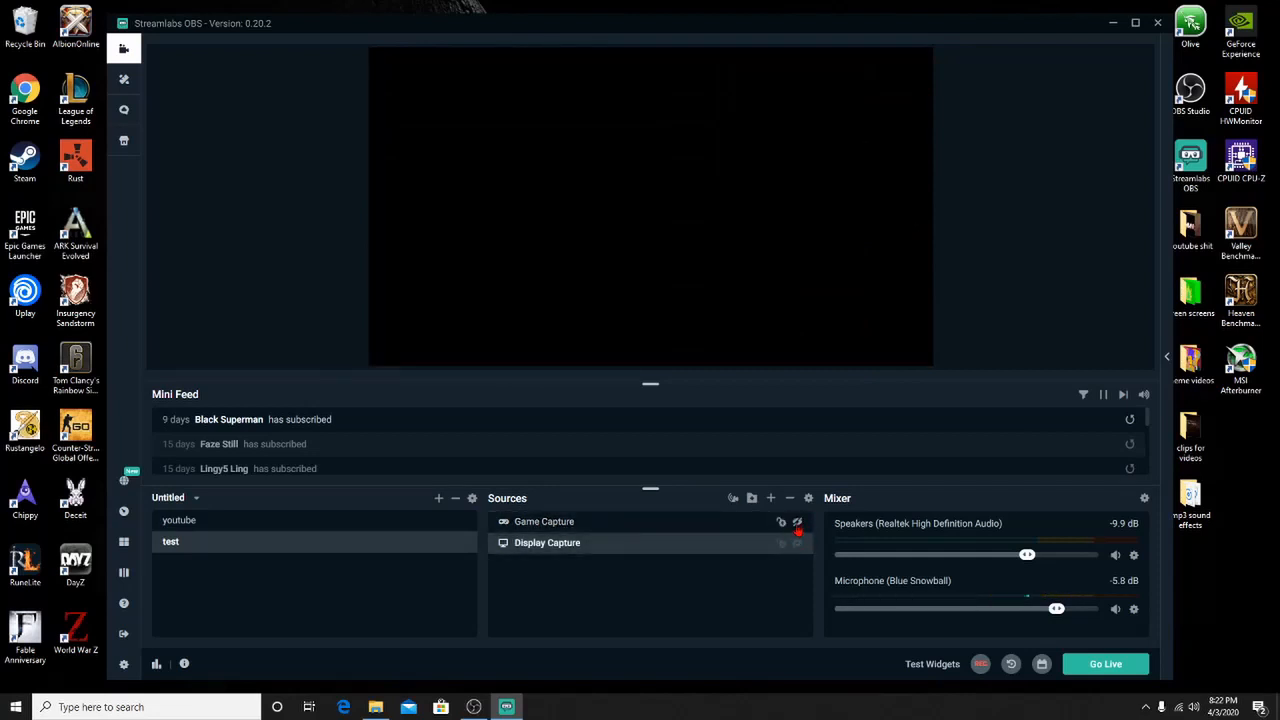
left_click(797, 524)
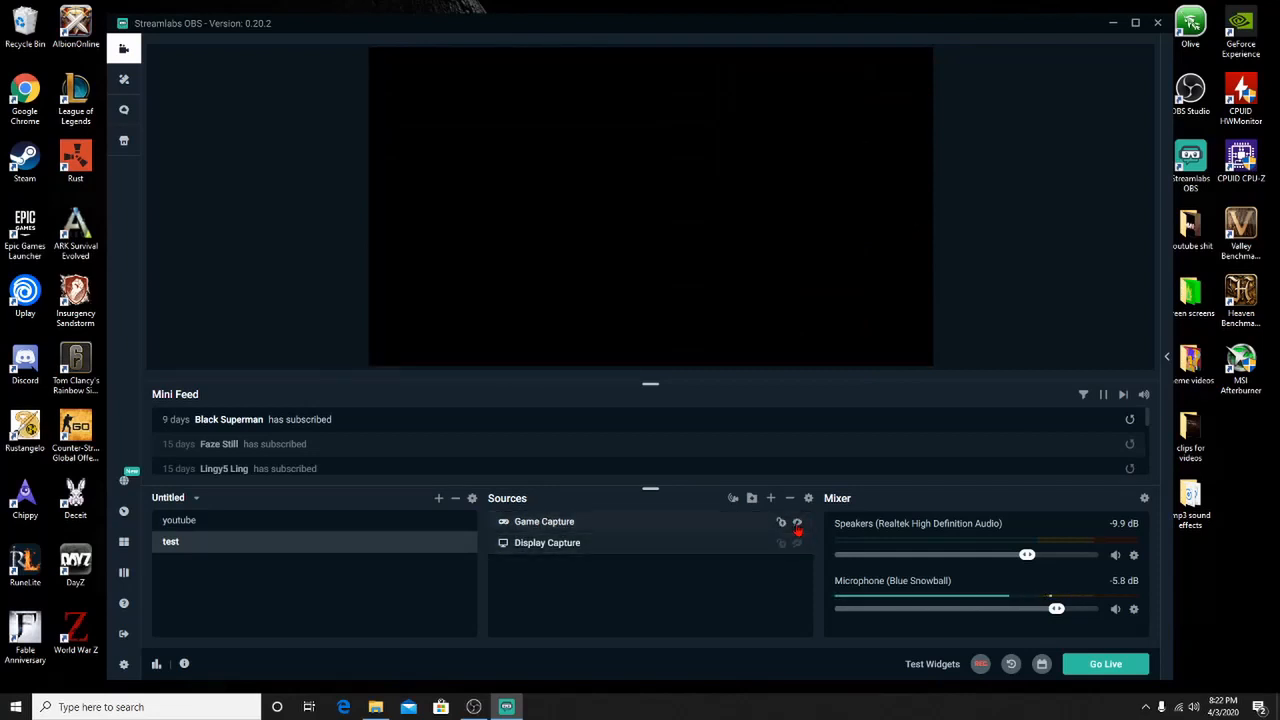
Try the Capture specific window mode in the Game Capture settings and look through the windows offered for capture
double_click(700, 527)
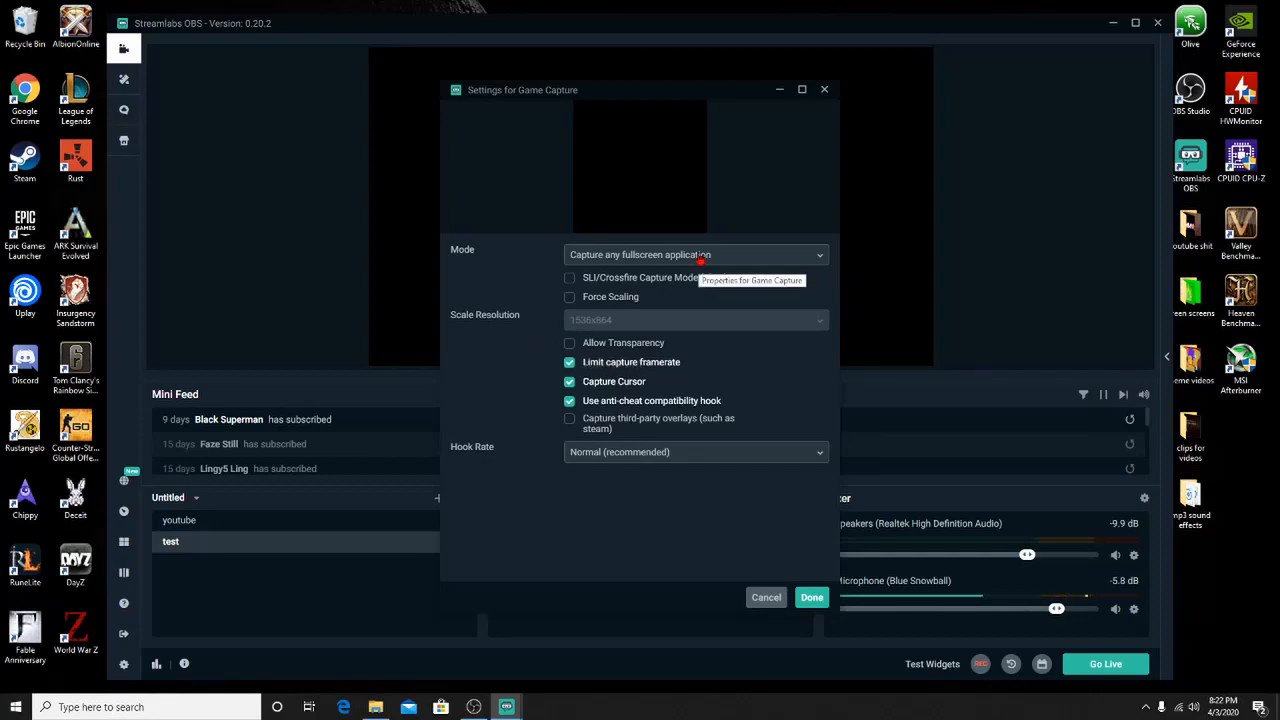
left_click(701, 257)
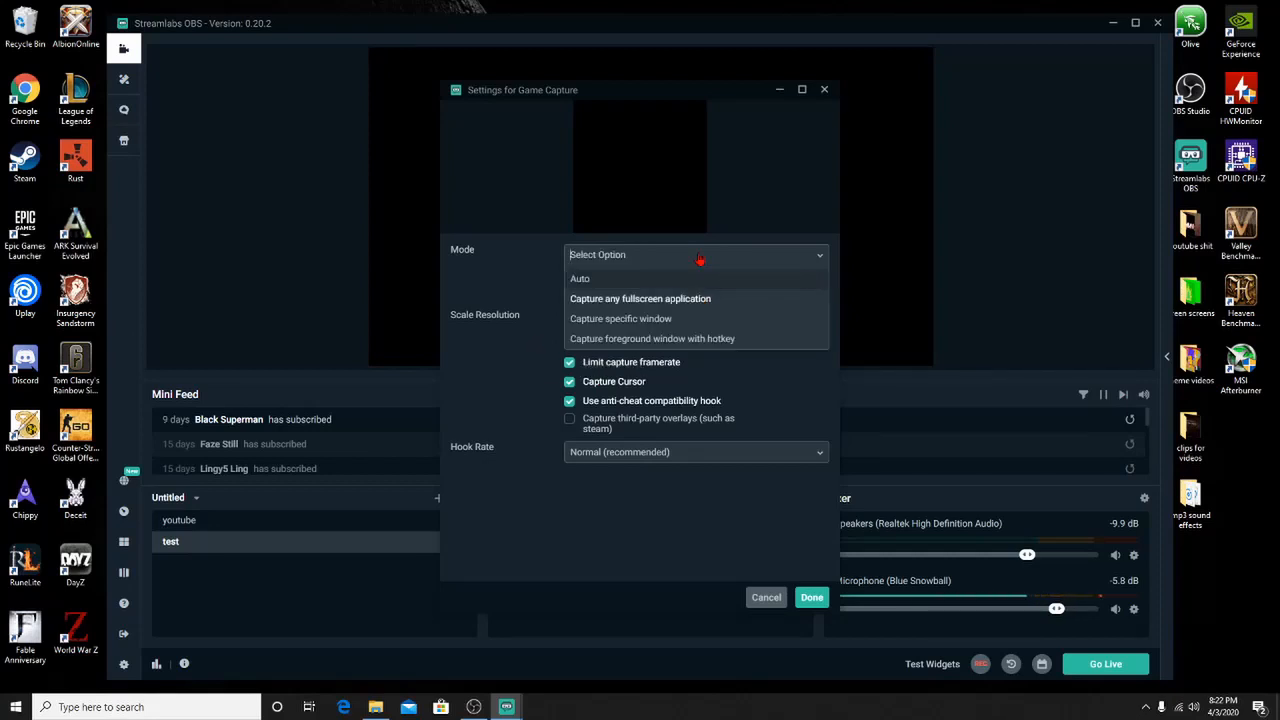
left_click(660, 319)
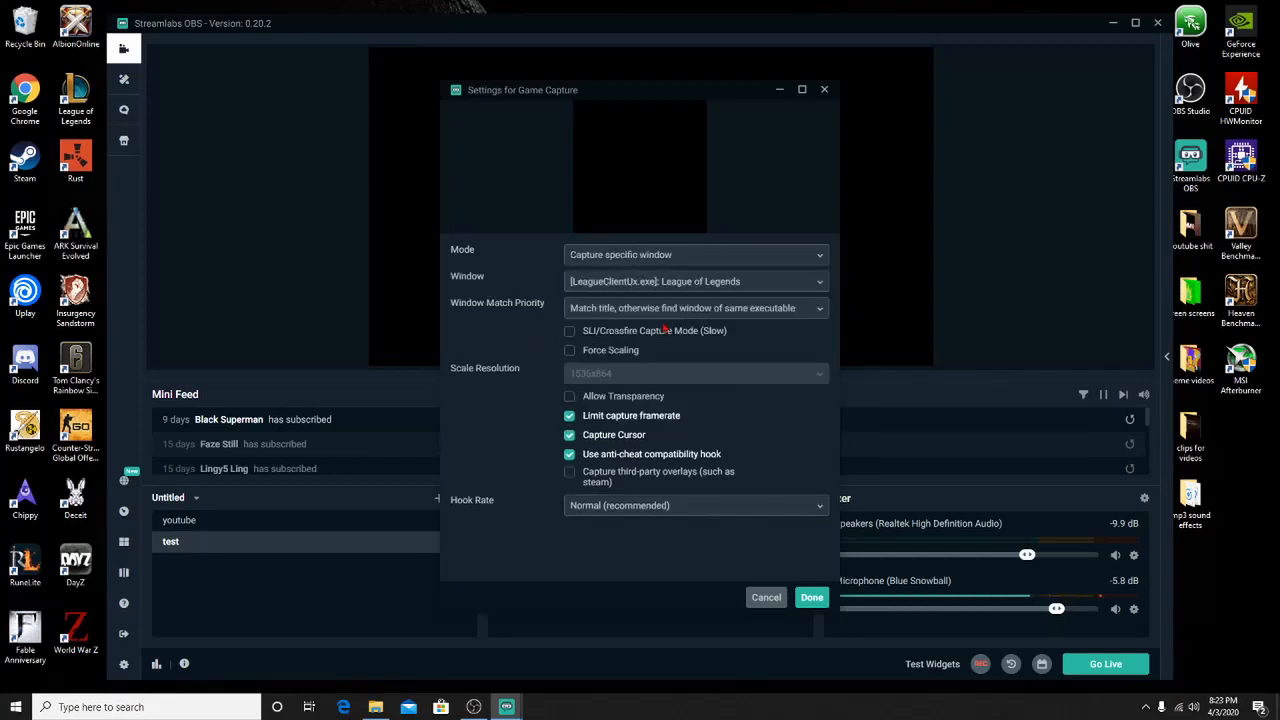
left_click(663, 283)
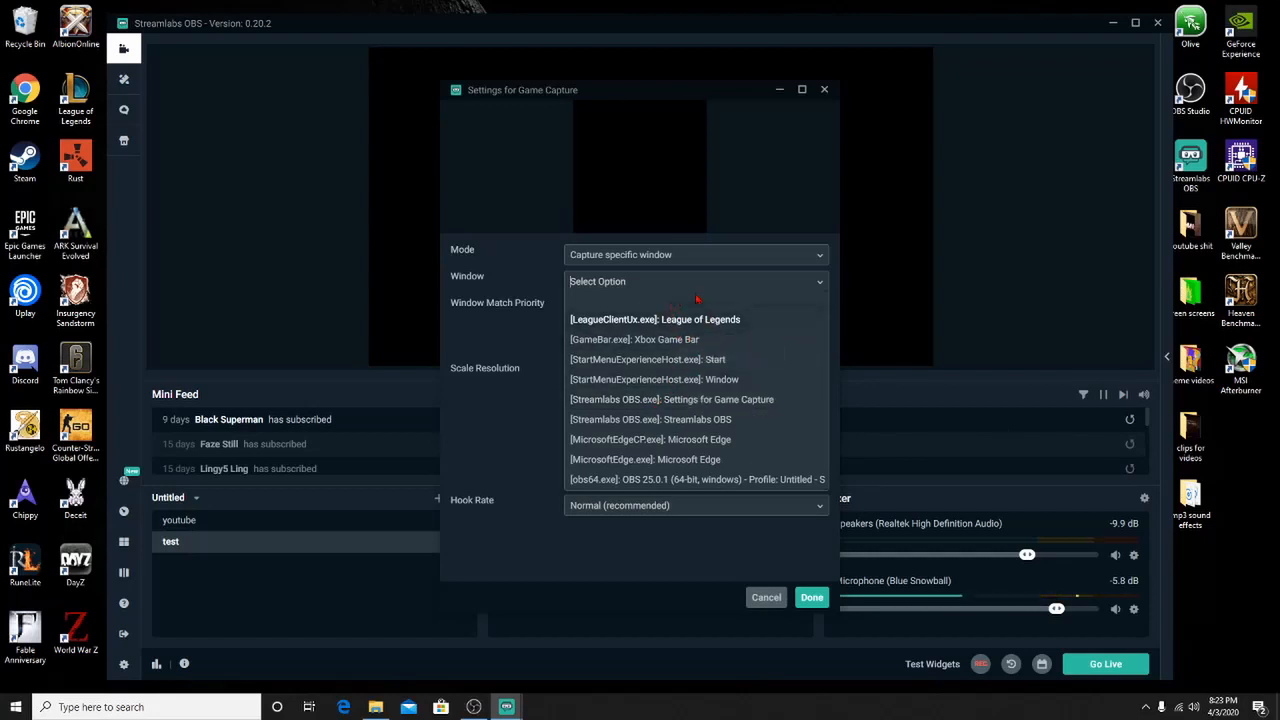
left_click(820, 282)
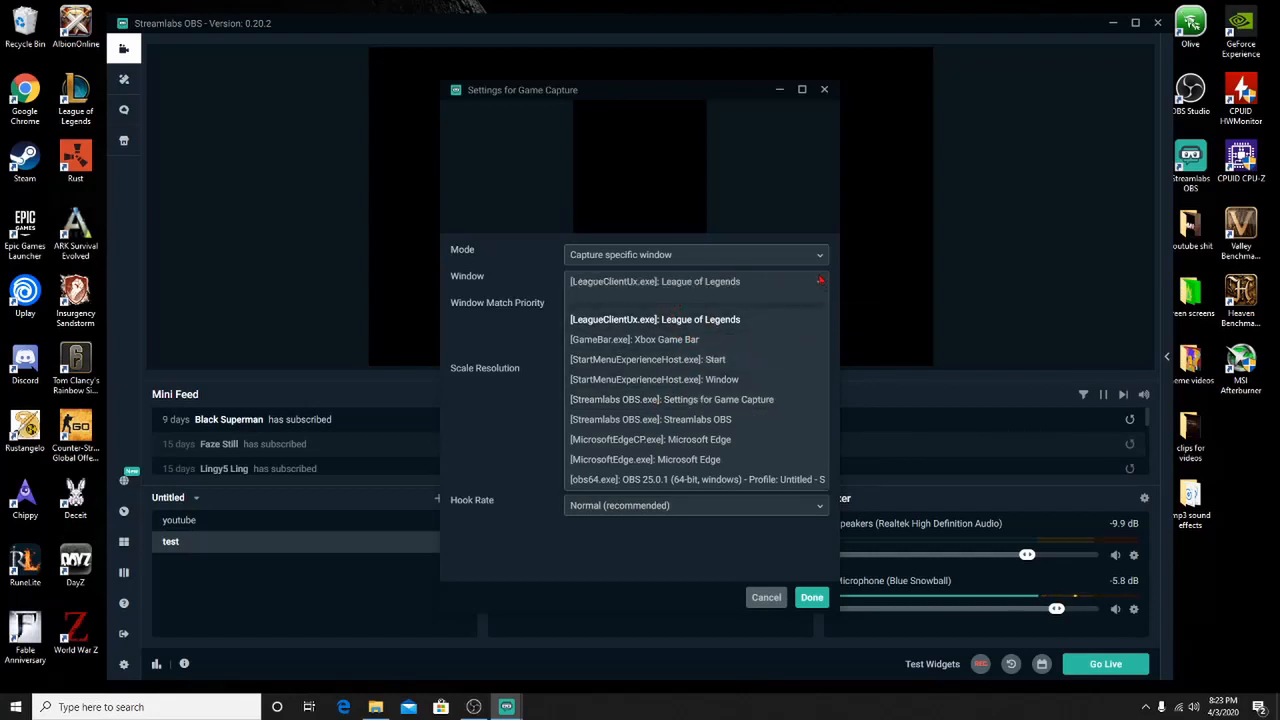
Set the Game Capture mode to Capture any fullscreen application and save the source's settings
left_click(821, 257)
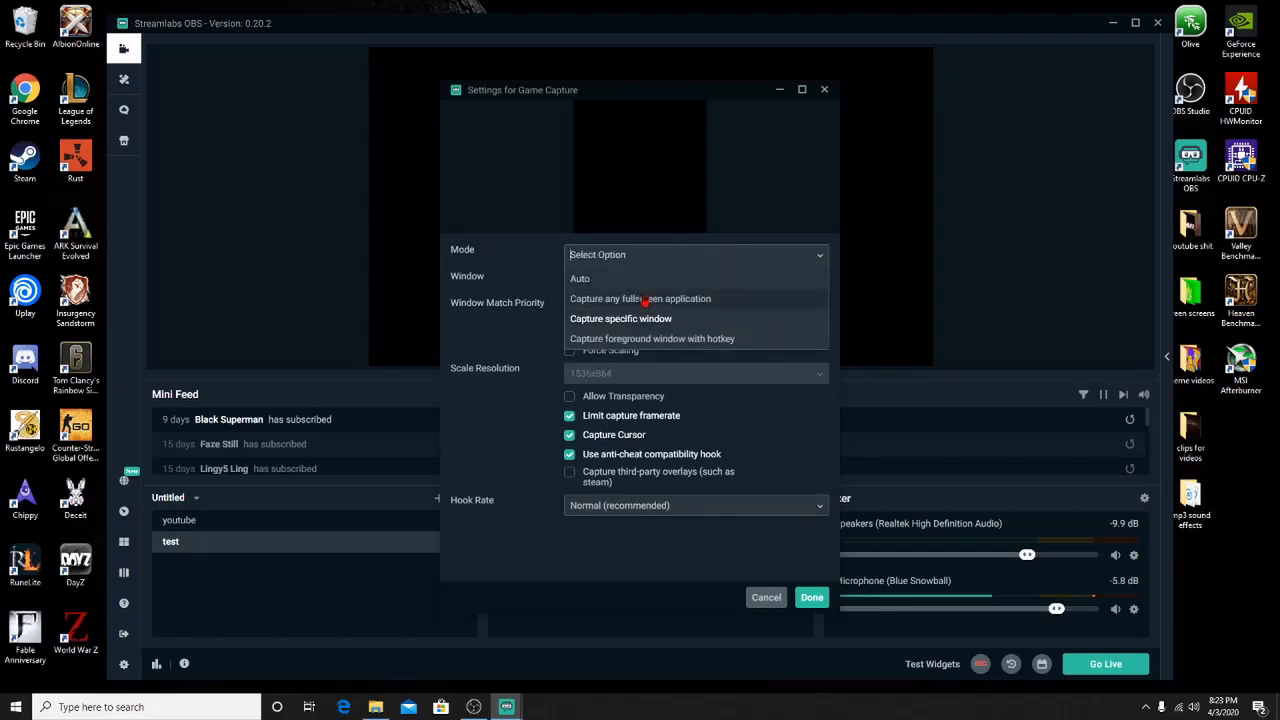
left_click(643, 299)
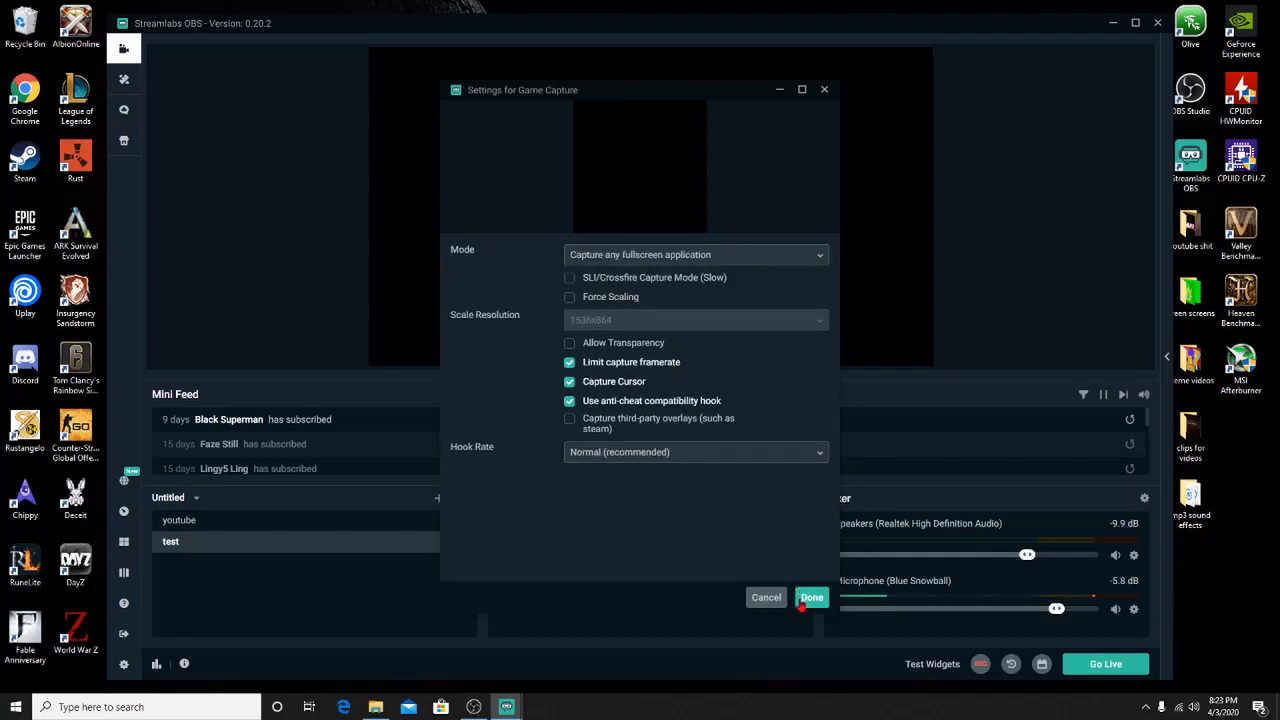
left_click(811, 597)
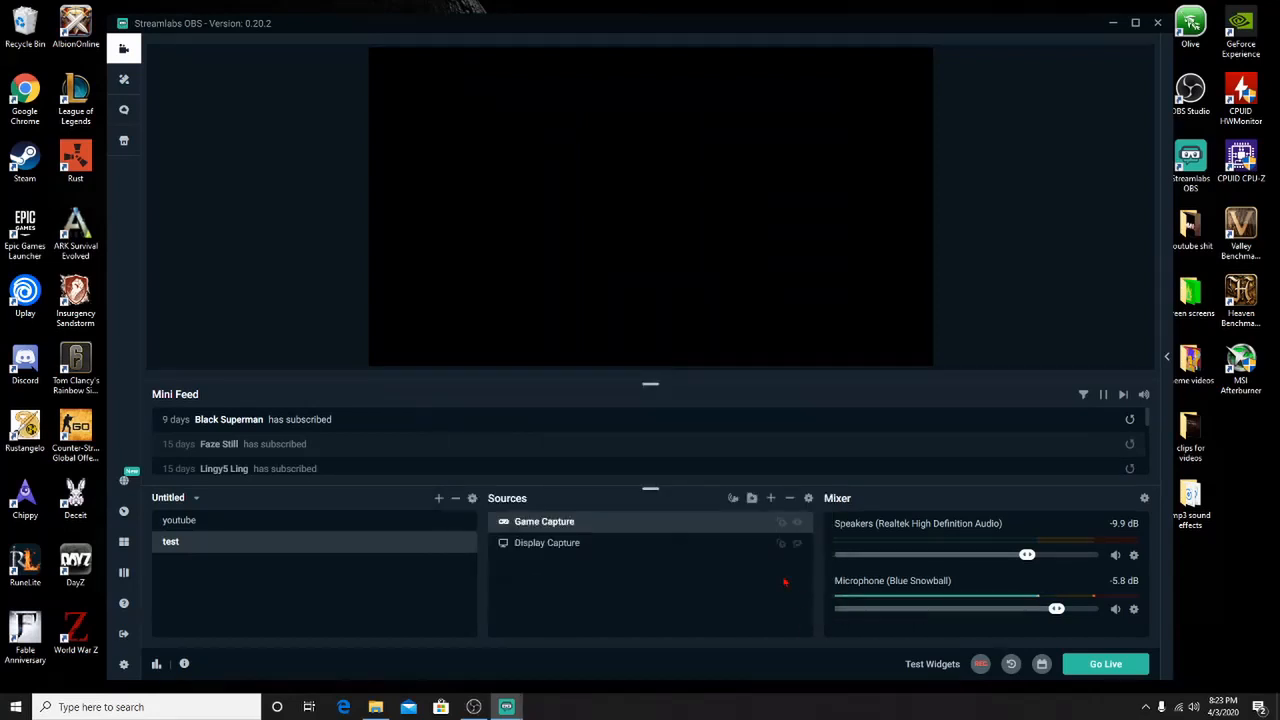
Show the Display Capture source in the test scene again and keep Game Capture hidden
left_click(566, 546)
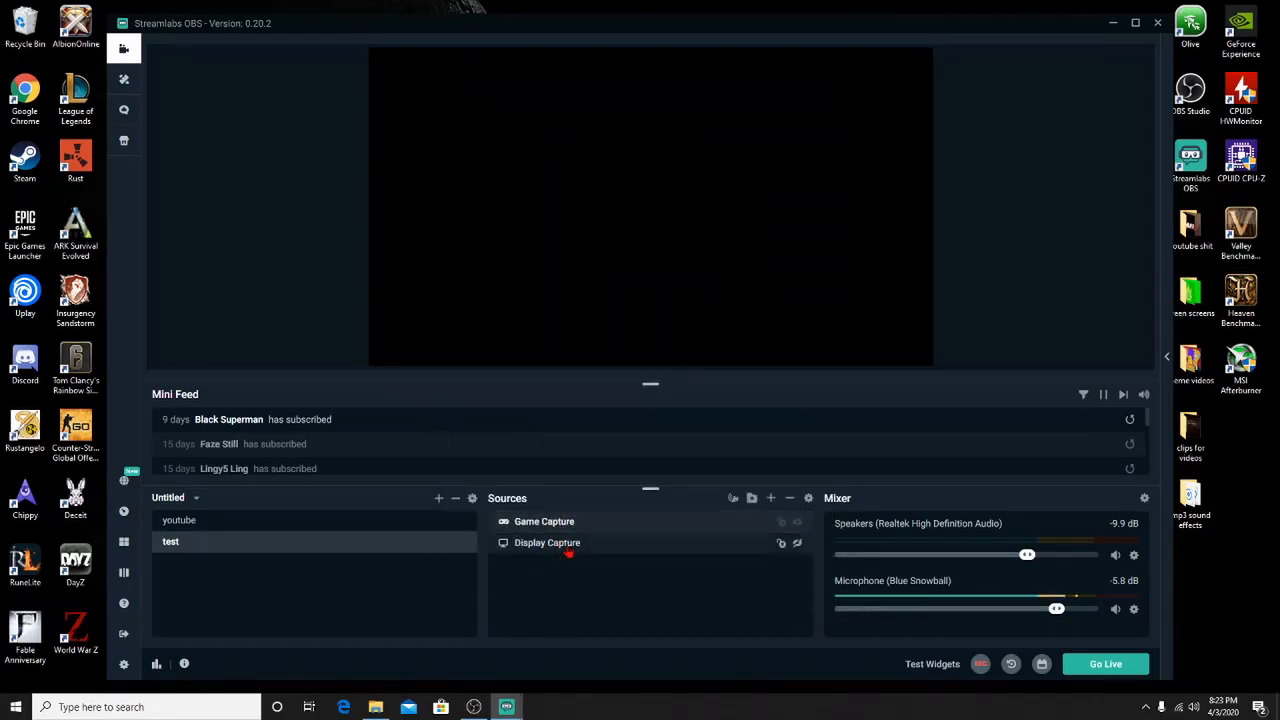
left_click(796, 542)
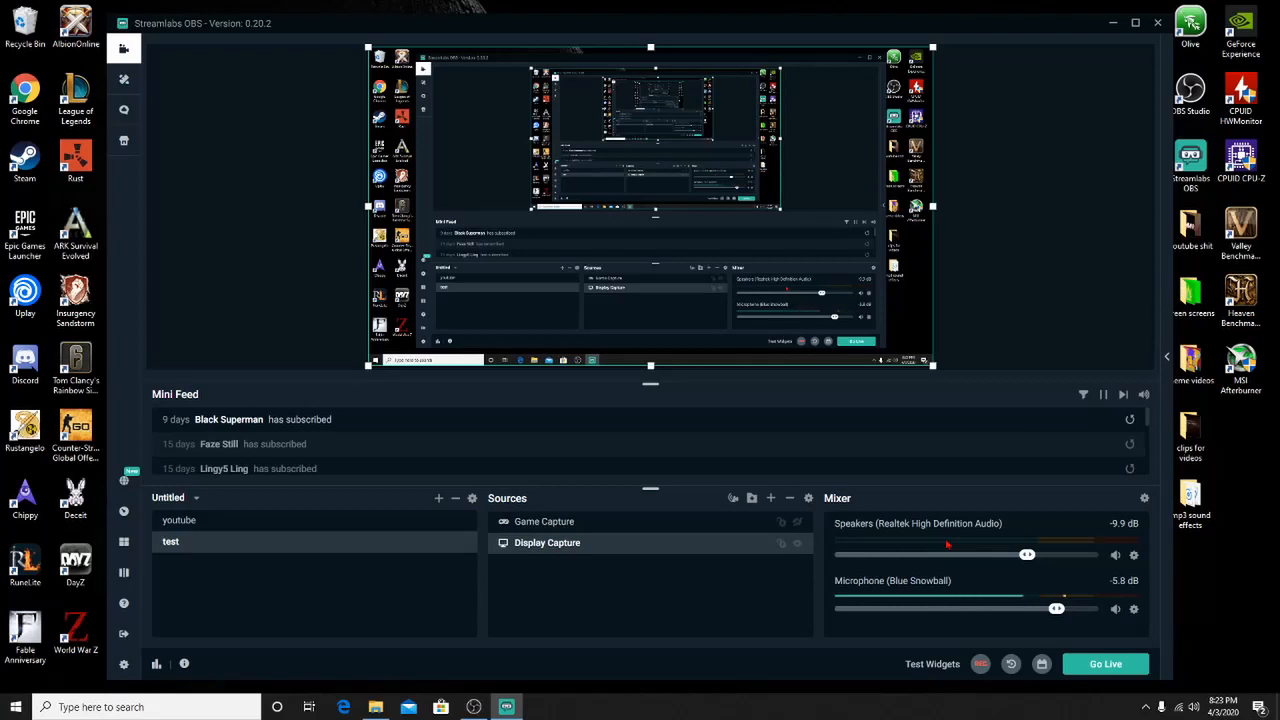
Open the filters of the Blue Snowball microphone and review the Noise Gate, Noise Suppression and Gain settings
left_click(1134, 609)
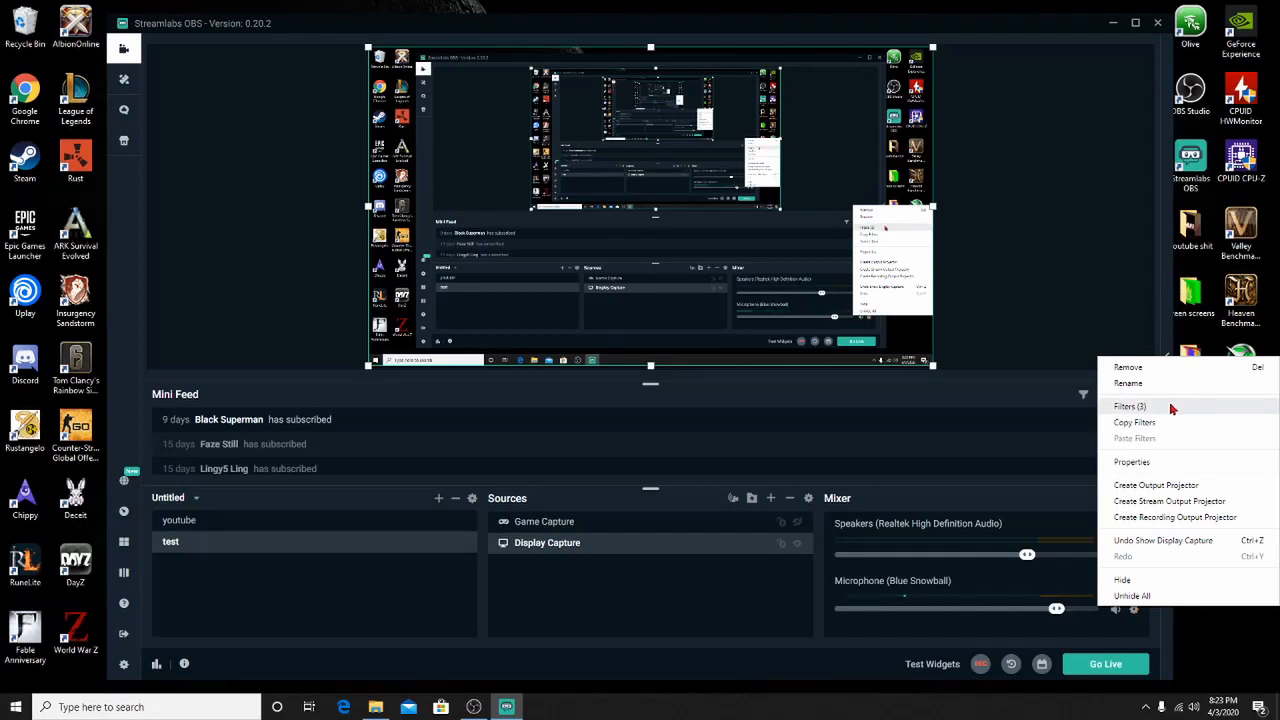
left_click(1130, 406)
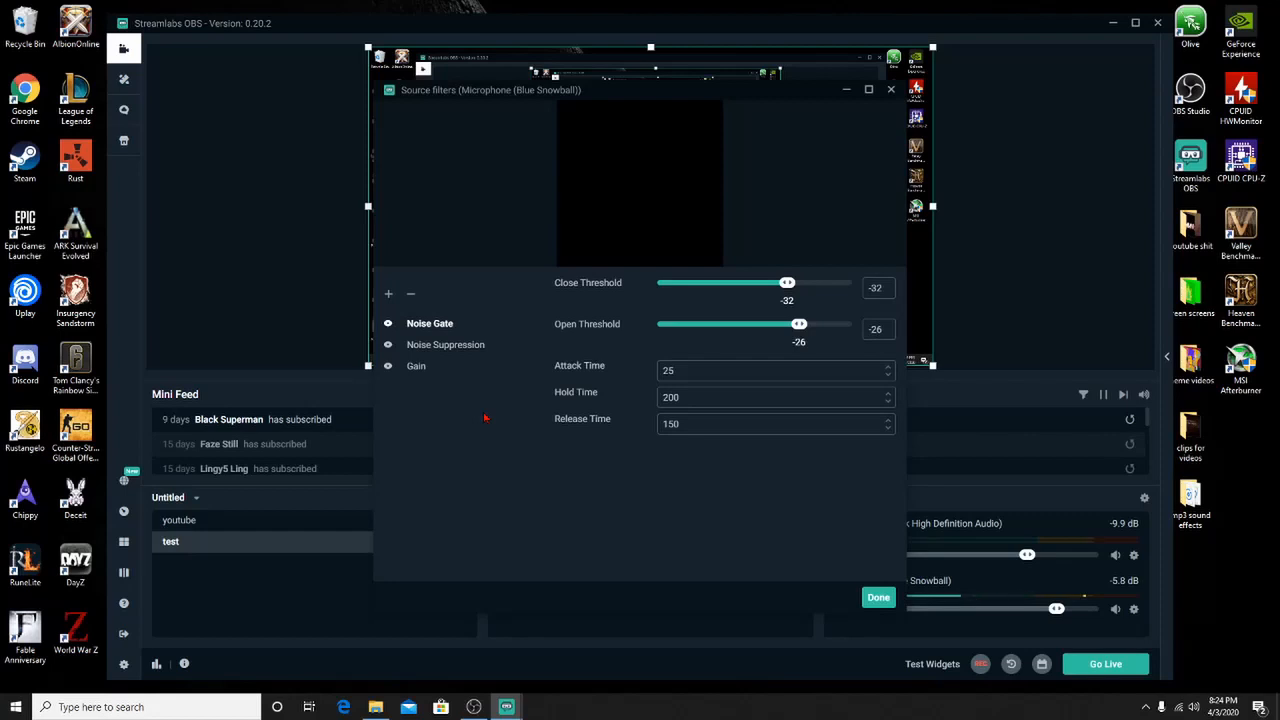
left_click(470, 353)
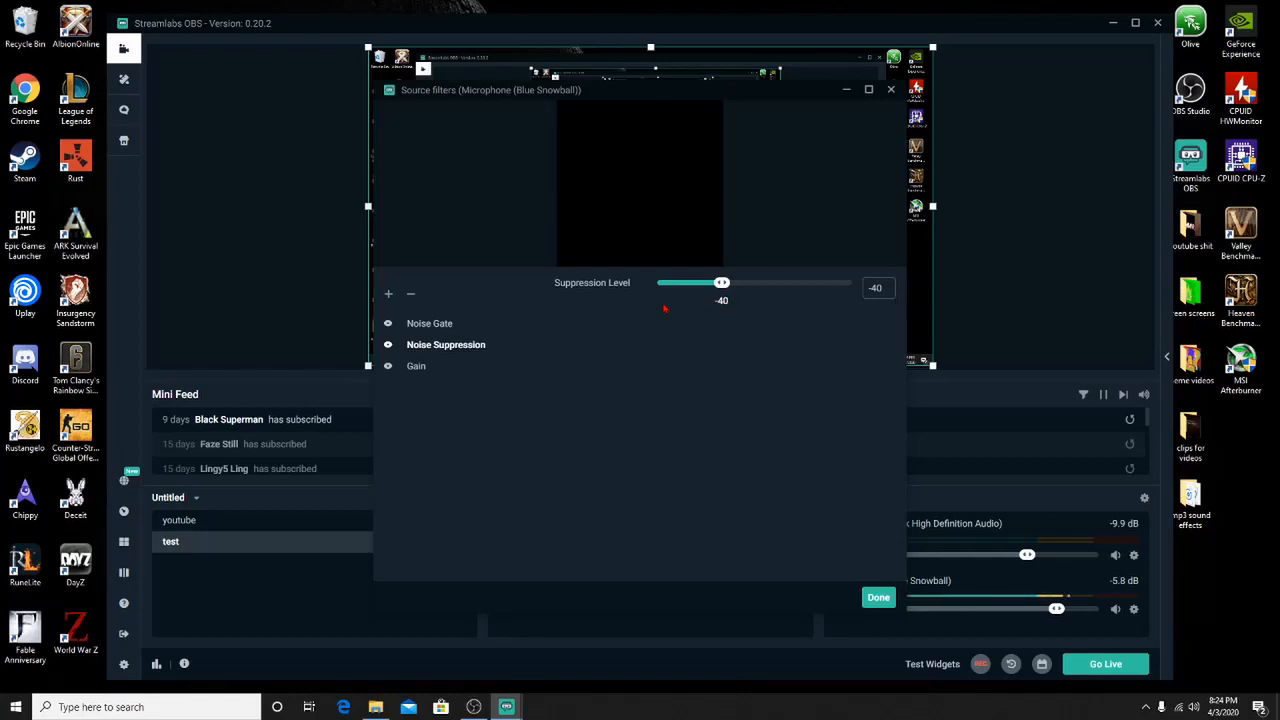
left_click(416, 376)
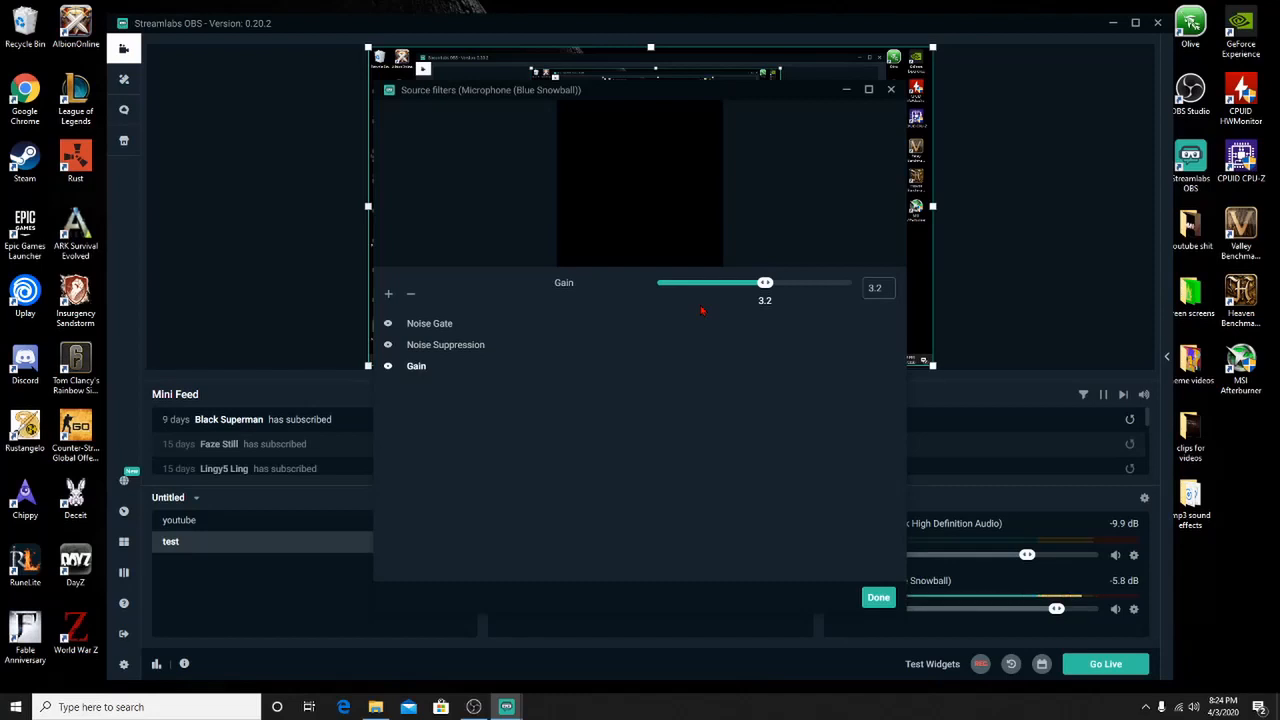
Review the microphone's Noise Suppression level and Noise Gate thresholds, and close its filters
left_click(467, 346)
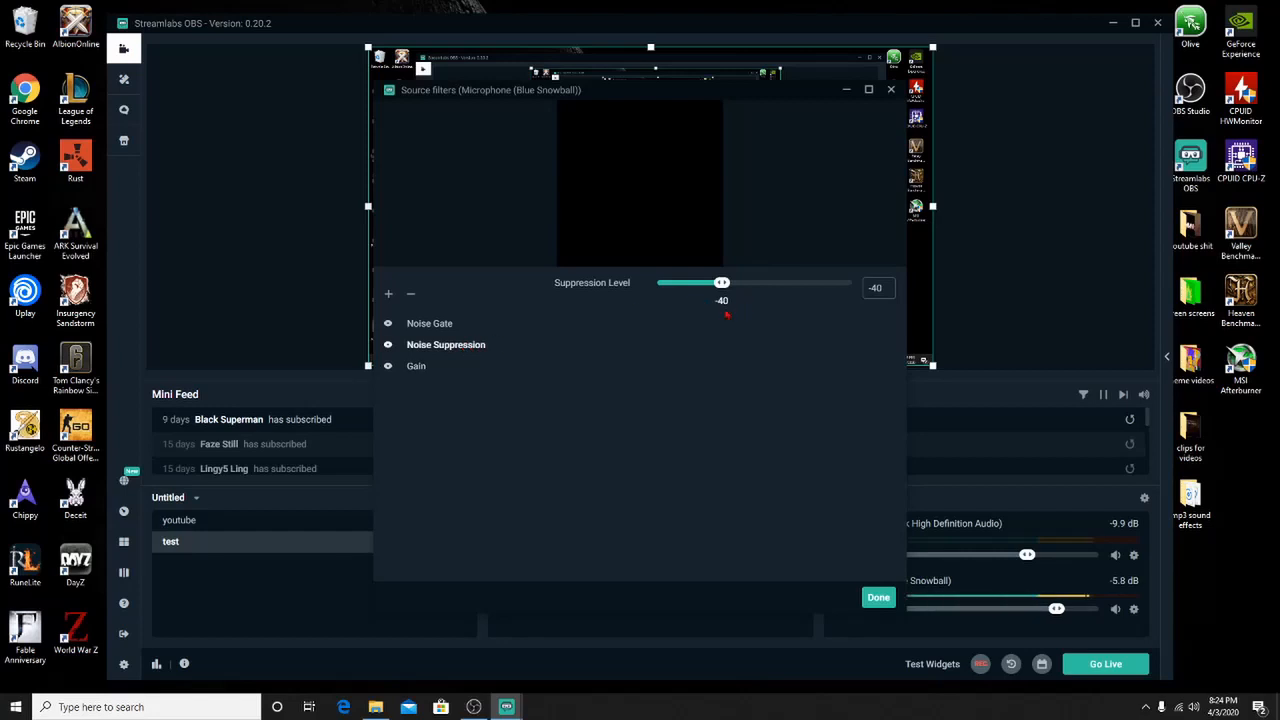
left_click(425, 325)
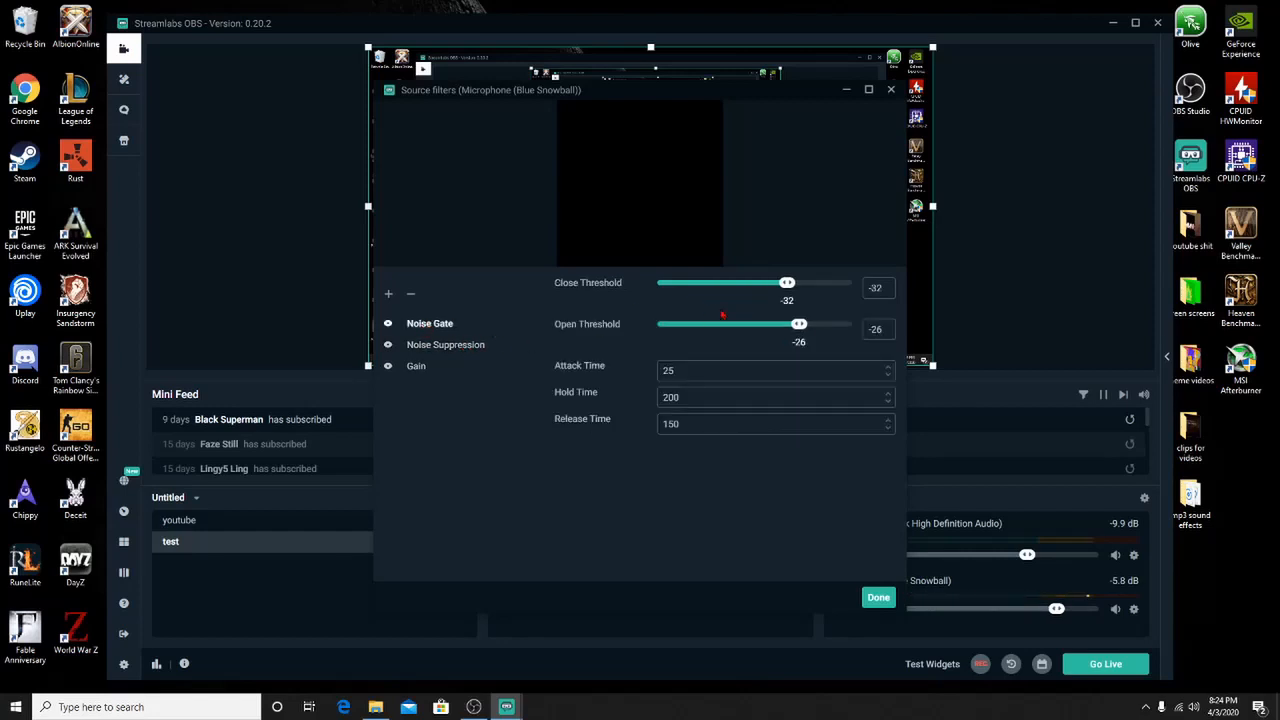
left_click(875, 597)
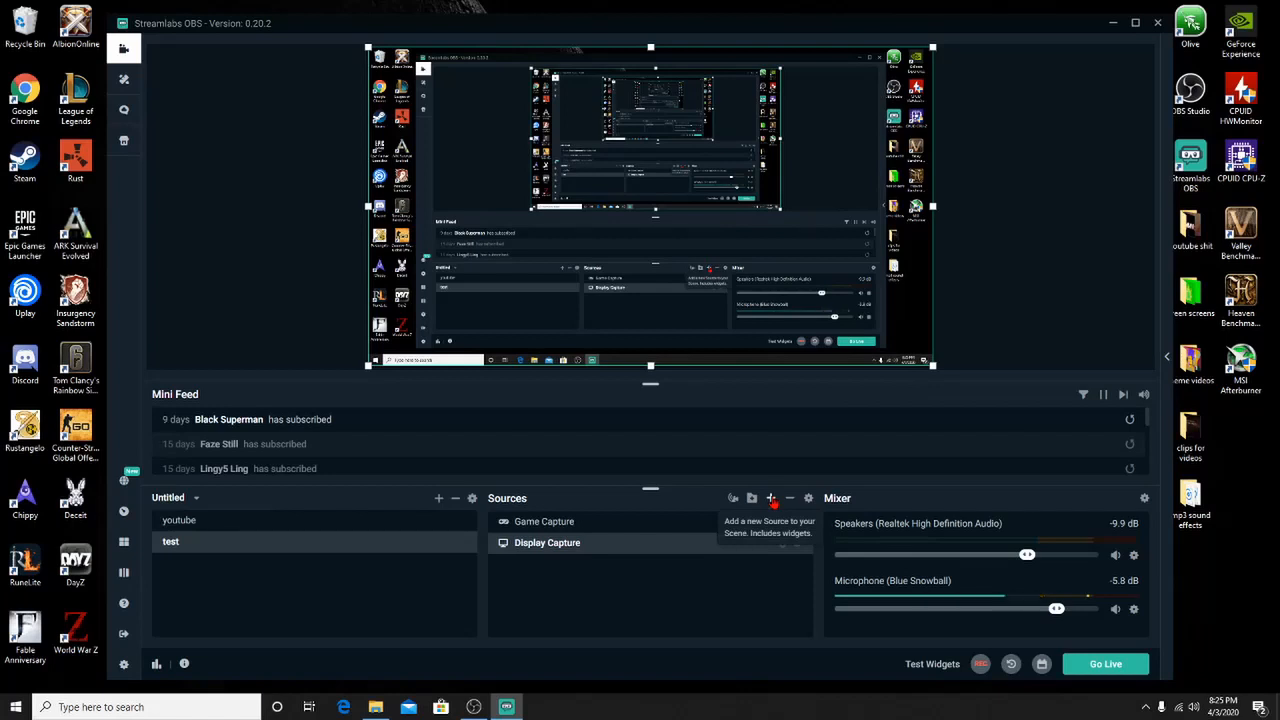
Add the existing Image source containing the Manny V Gaming logo to the test scene
left_click(771, 498)
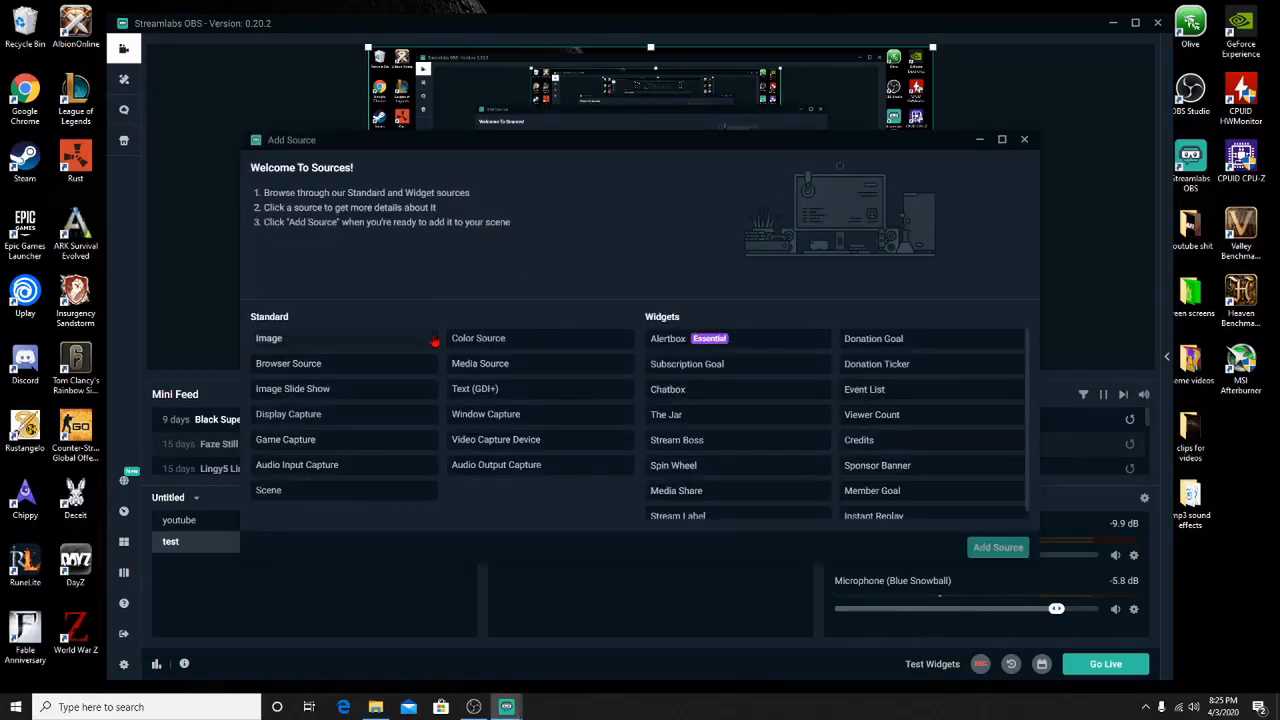
left_click(400, 342)
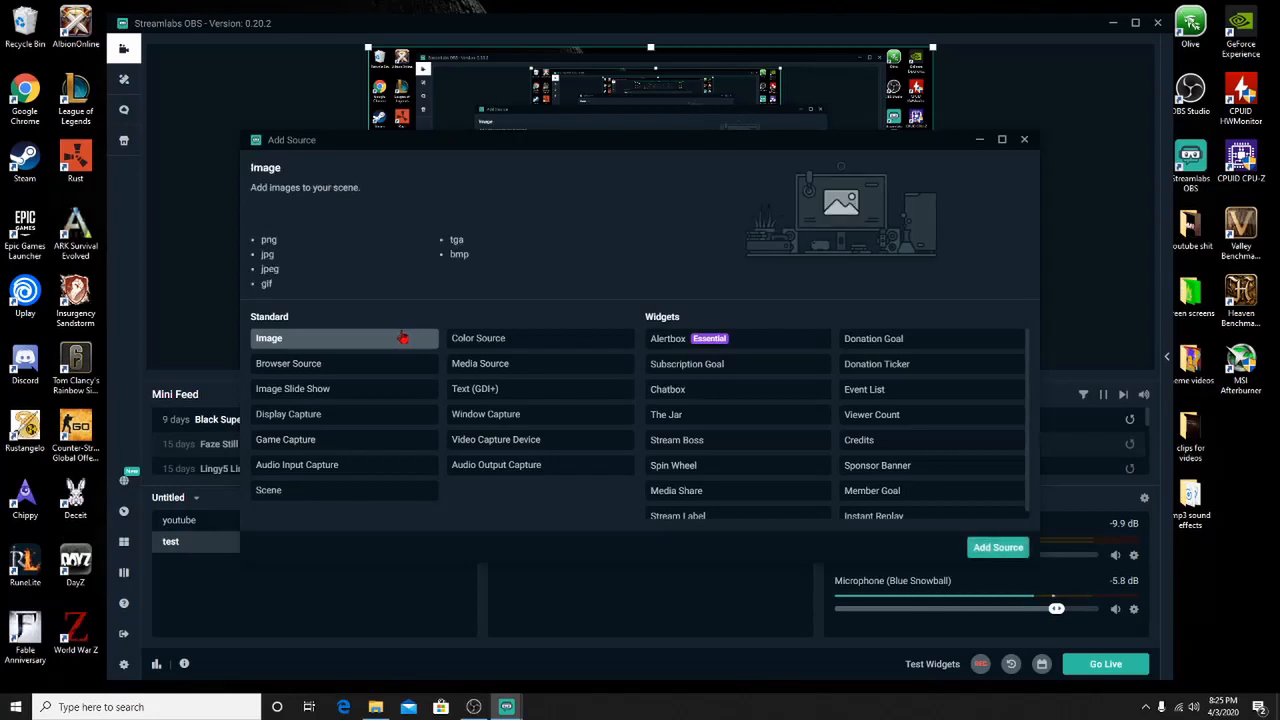
double_click(400, 342)
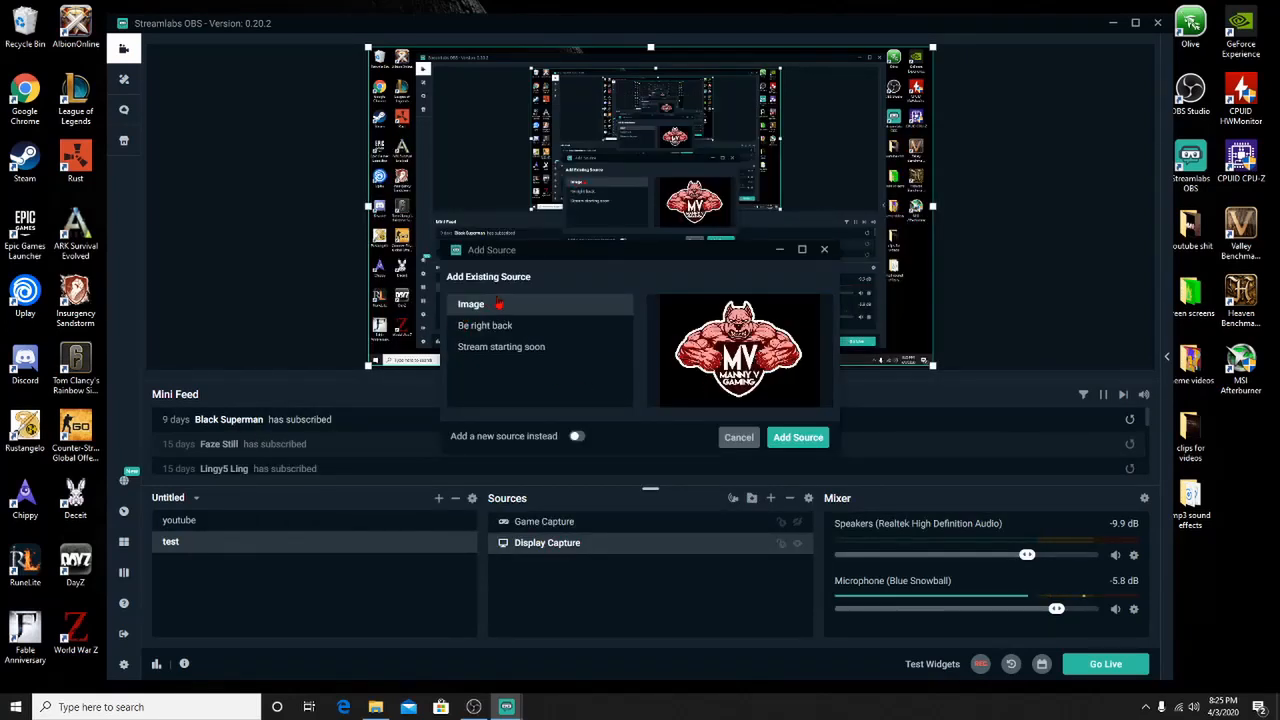
left_click(805, 440)
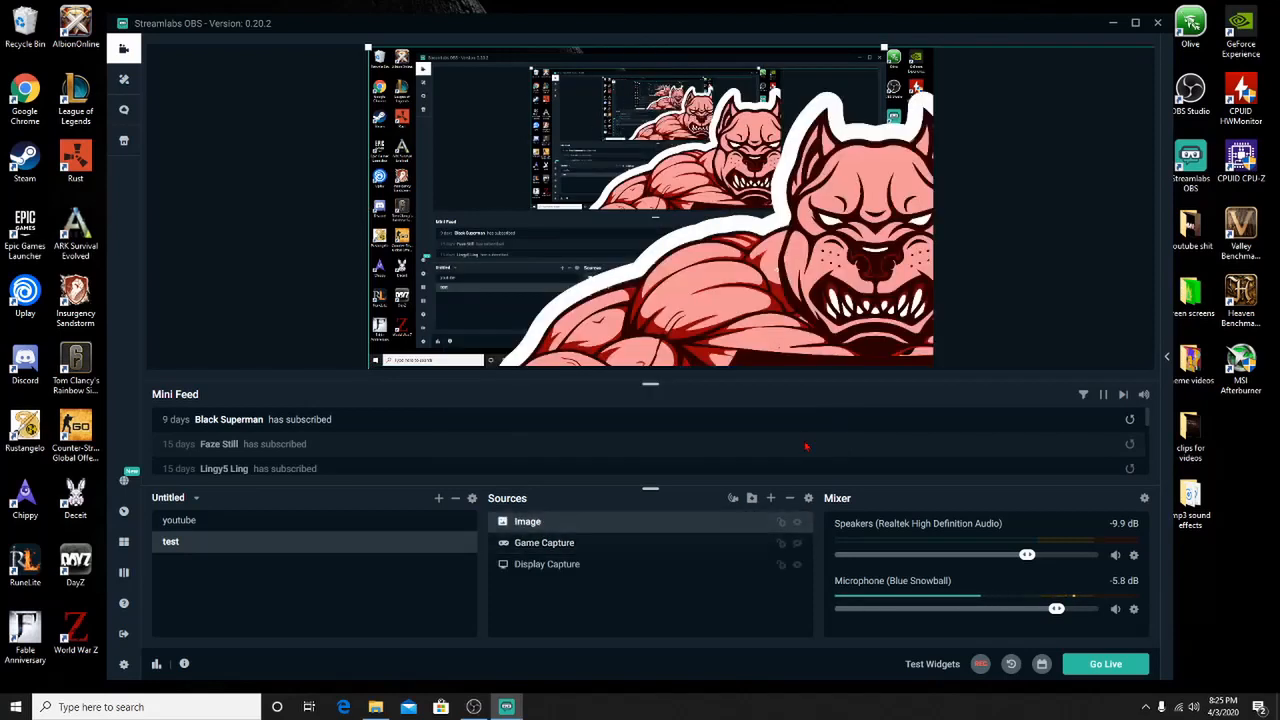
Shrink the logo image and place it at the canvas's top edge near the centre, about 832 px from the left and 751 px from the right
left_click(822, 283)
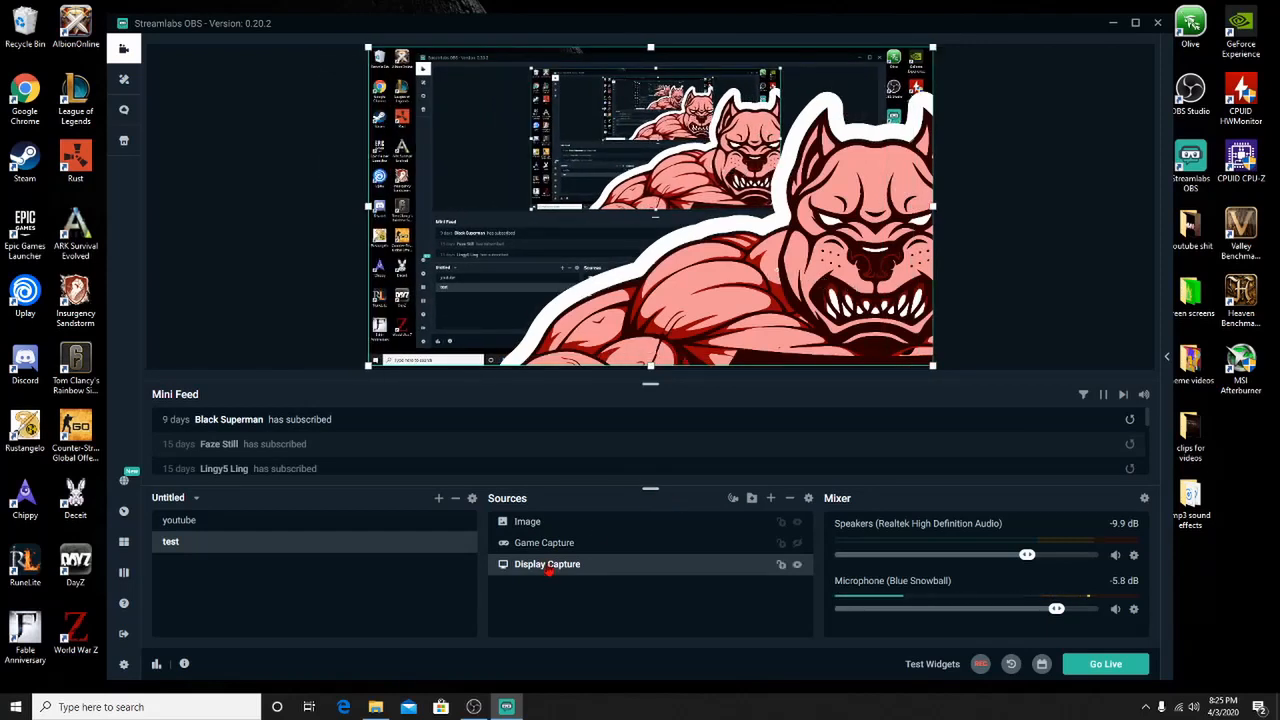
left_click(556, 530)
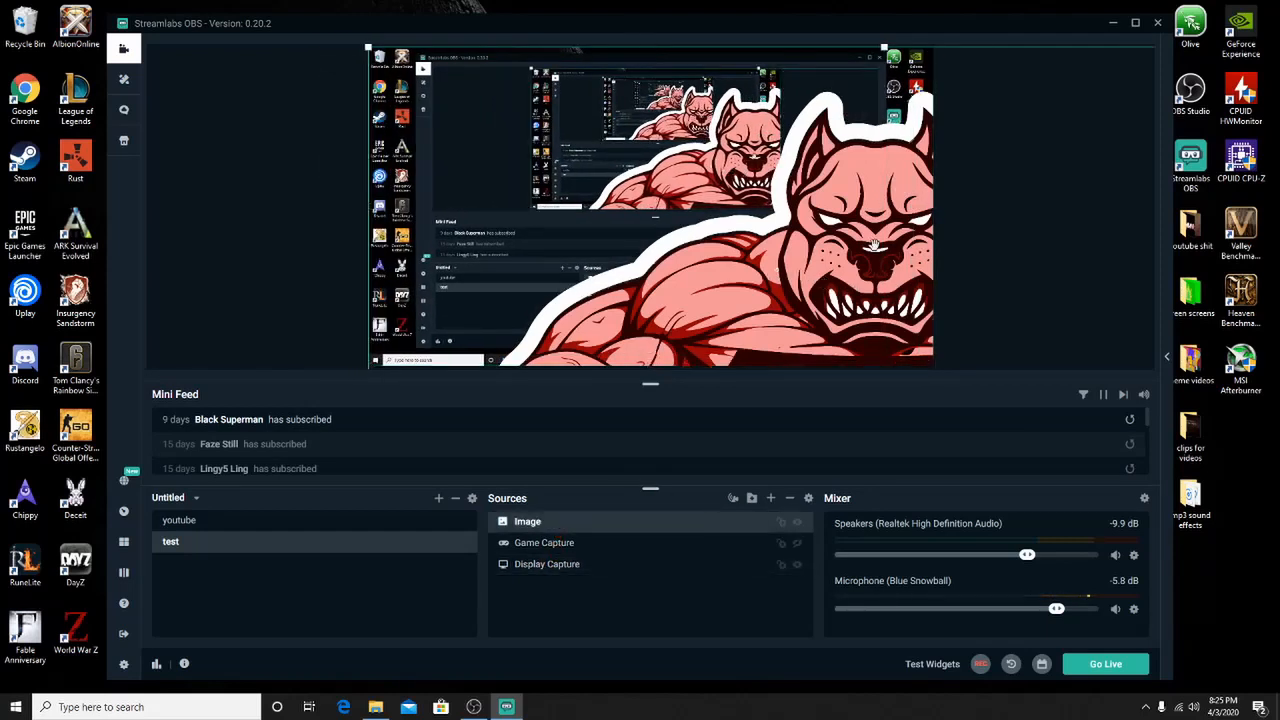
left_click(834, 285)
left_click(749, 232)
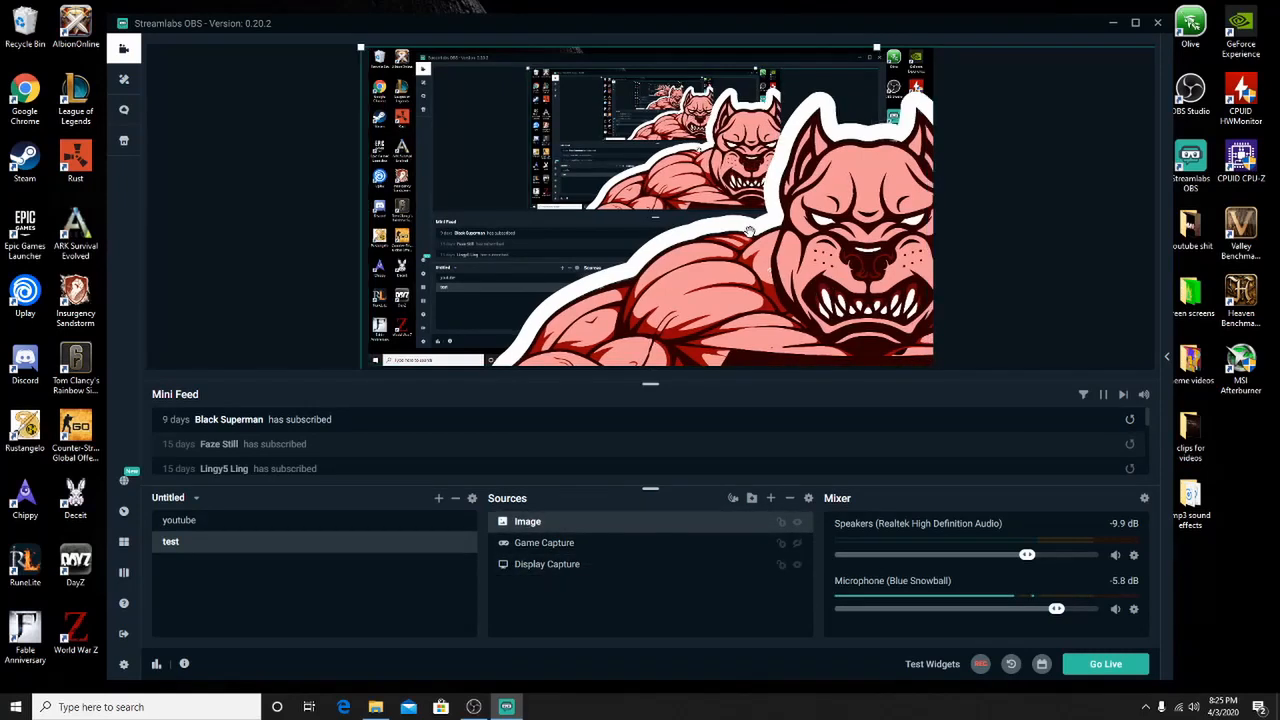
left_click_drag(795, 258, 588, 191)
left_click_drag(428, 80, 398, 72)
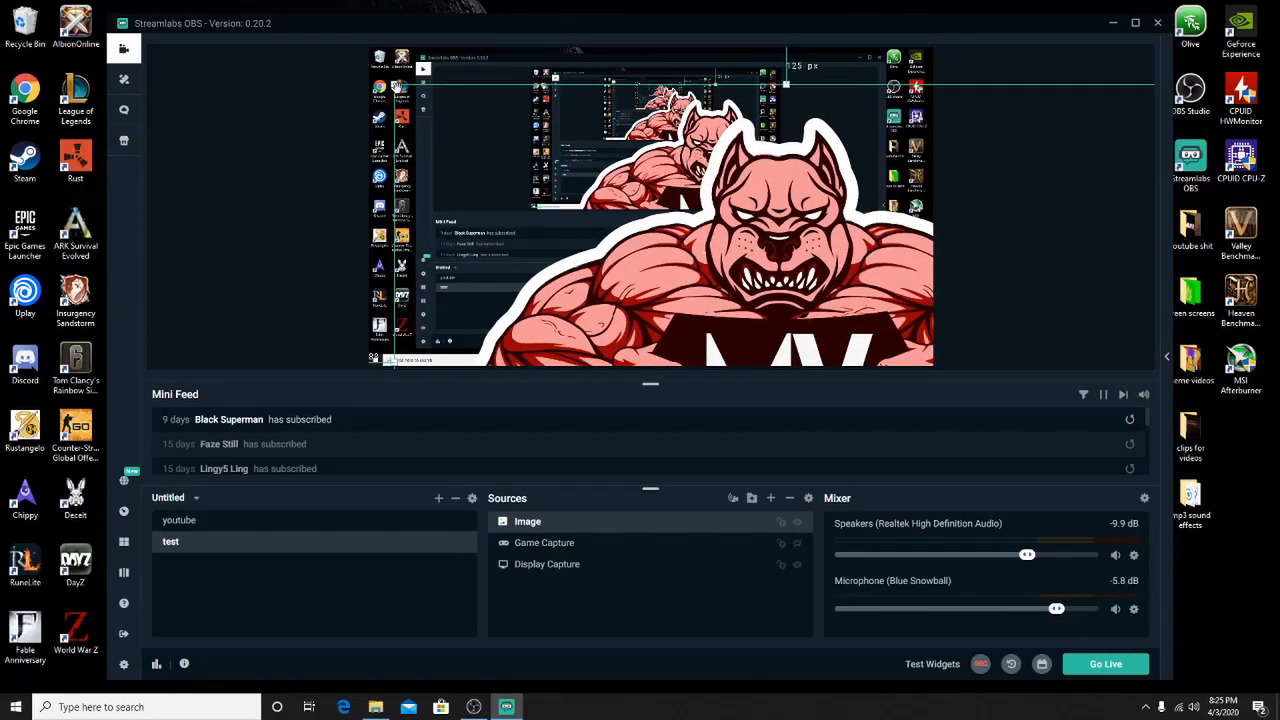
left_click_drag(786, 84, 918, 272)
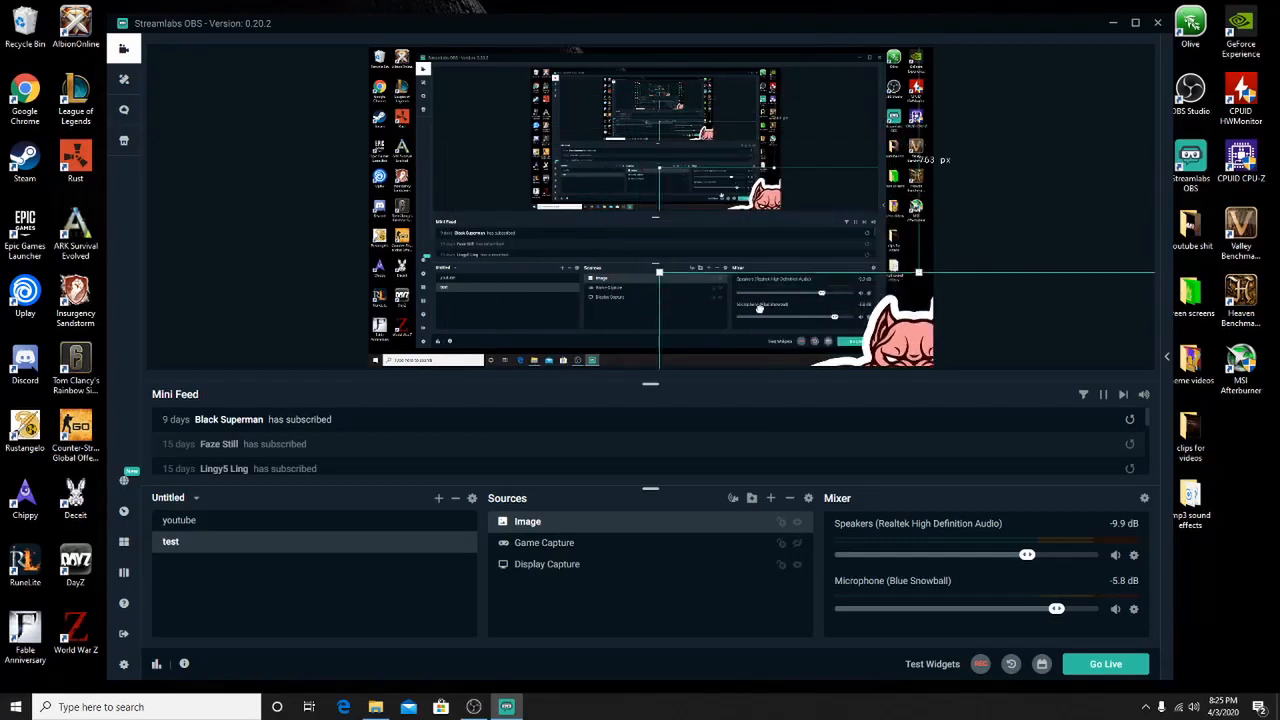
left_click_drag(759, 308, 557, 92)
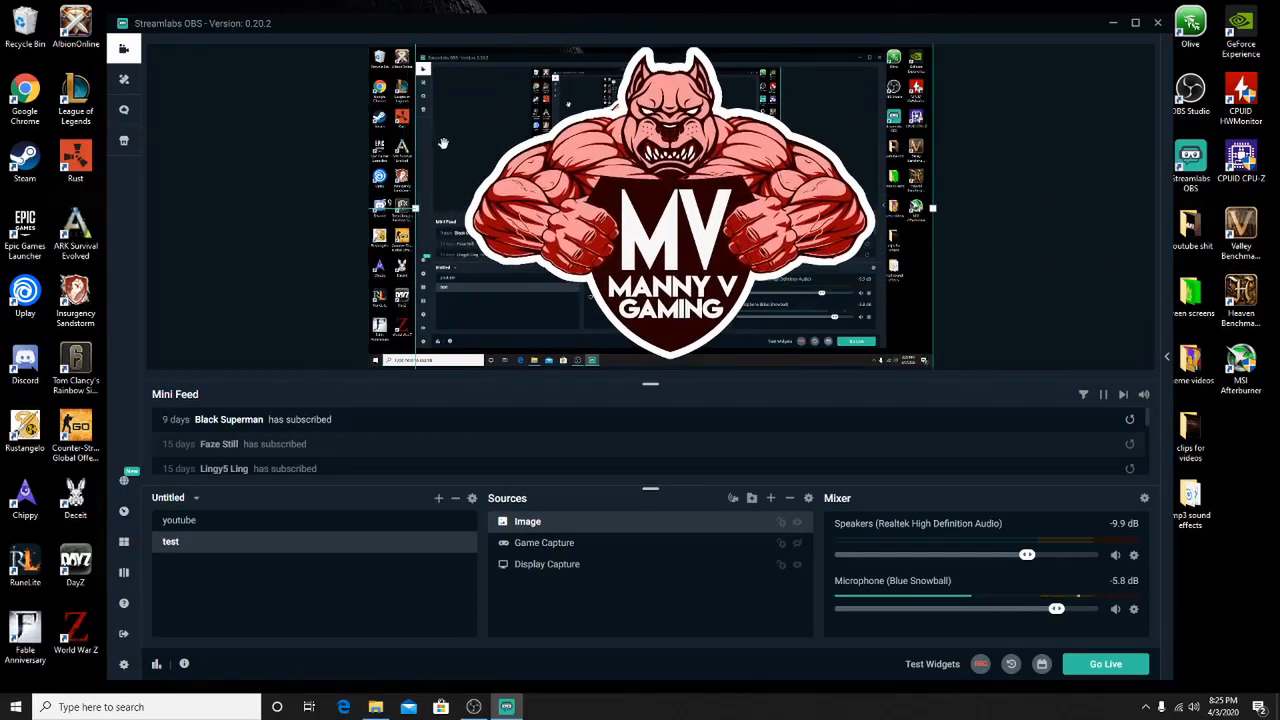
left_click_drag(784, 178, 721, 243)
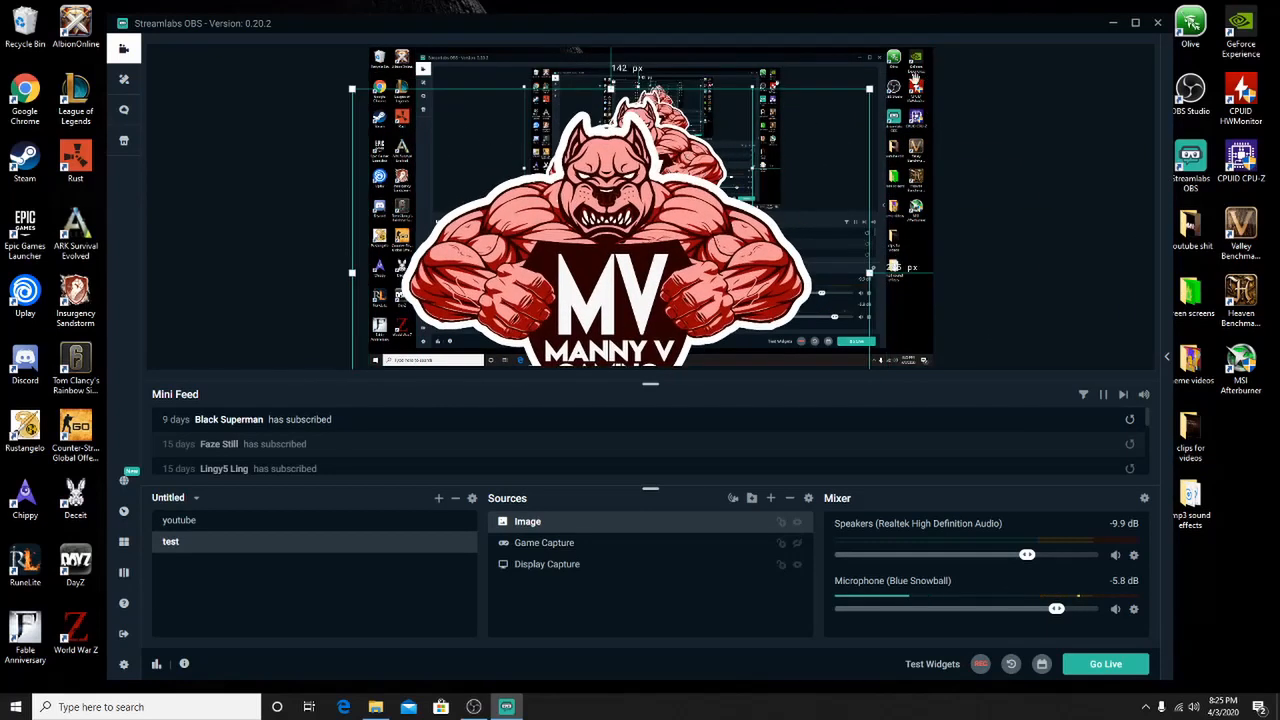
left_click_drag(869, 90, 664, 86)
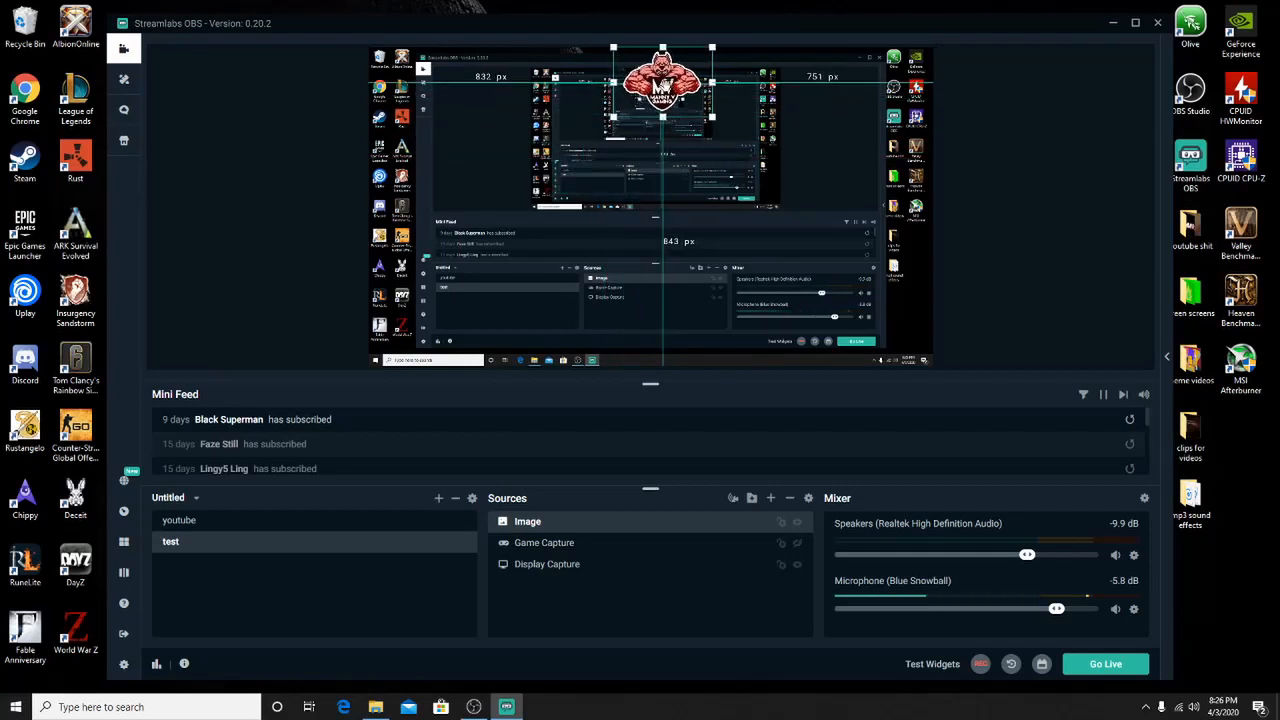
left_click(1107, 234)
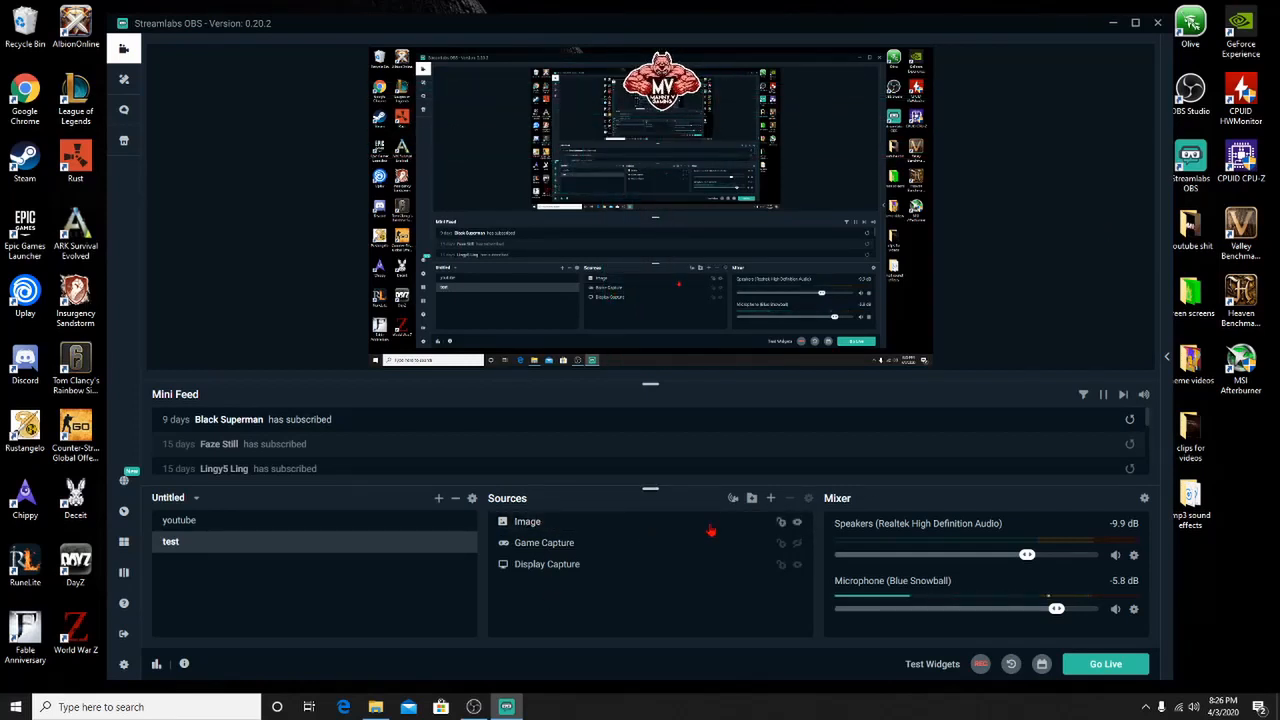
Add the existing Alert Box widget to the test scene
left_click(771, 498)
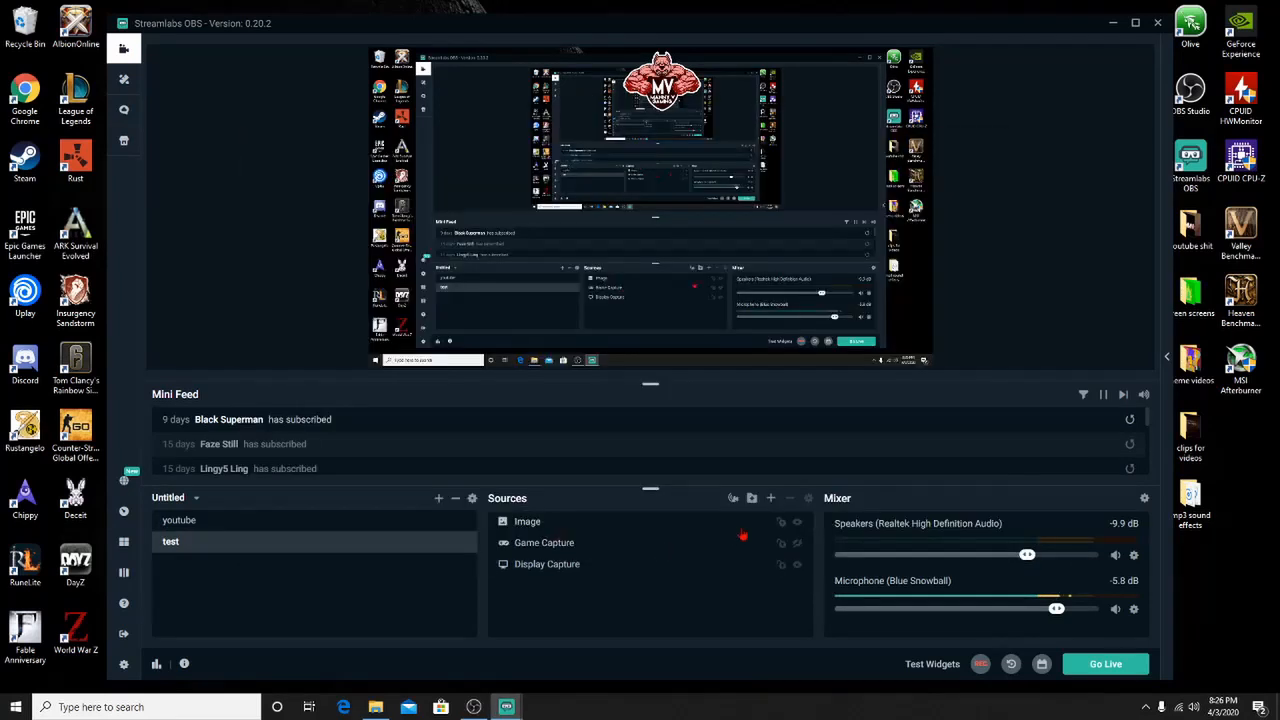
left_click(774, 499)
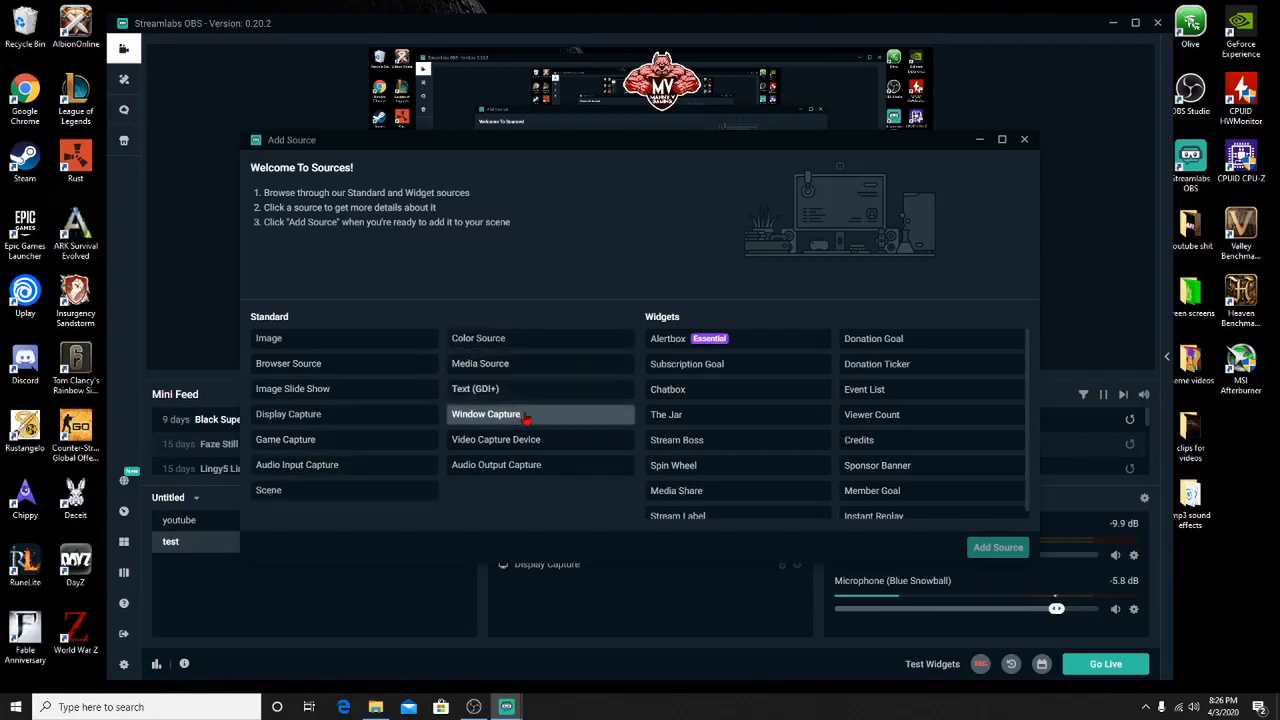
left_click(727, 342)
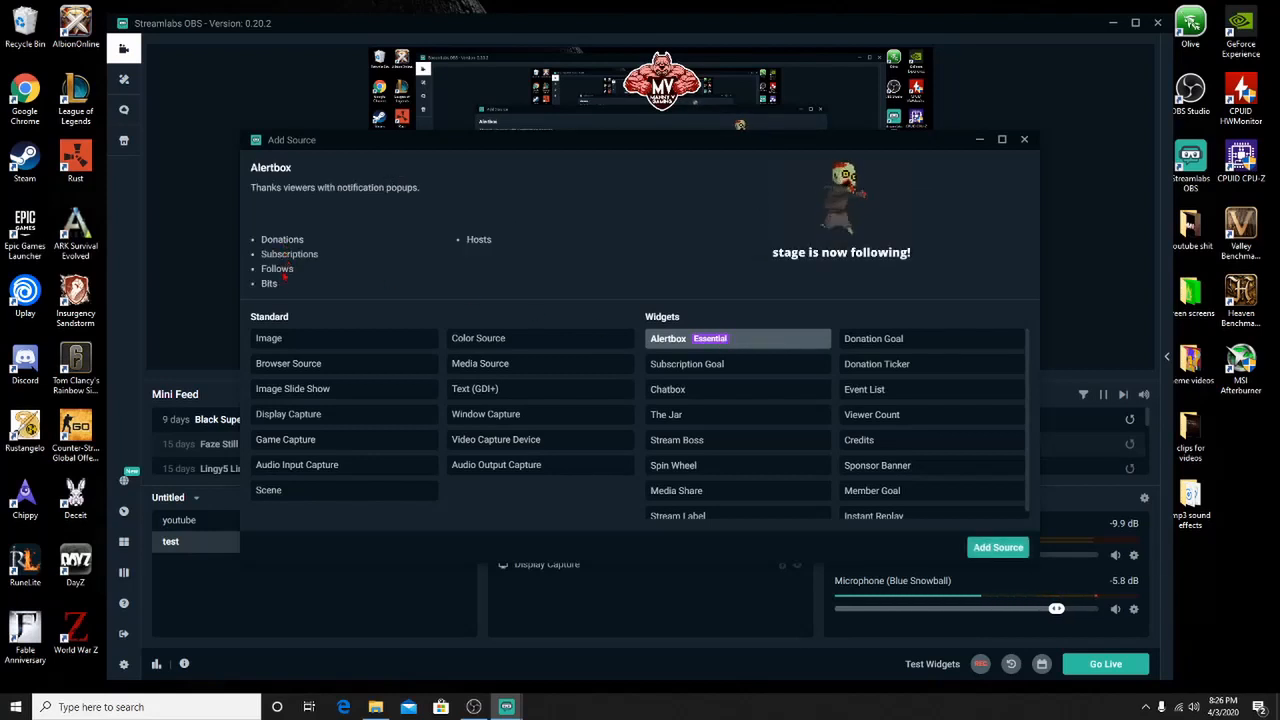
double_click(712, 344)
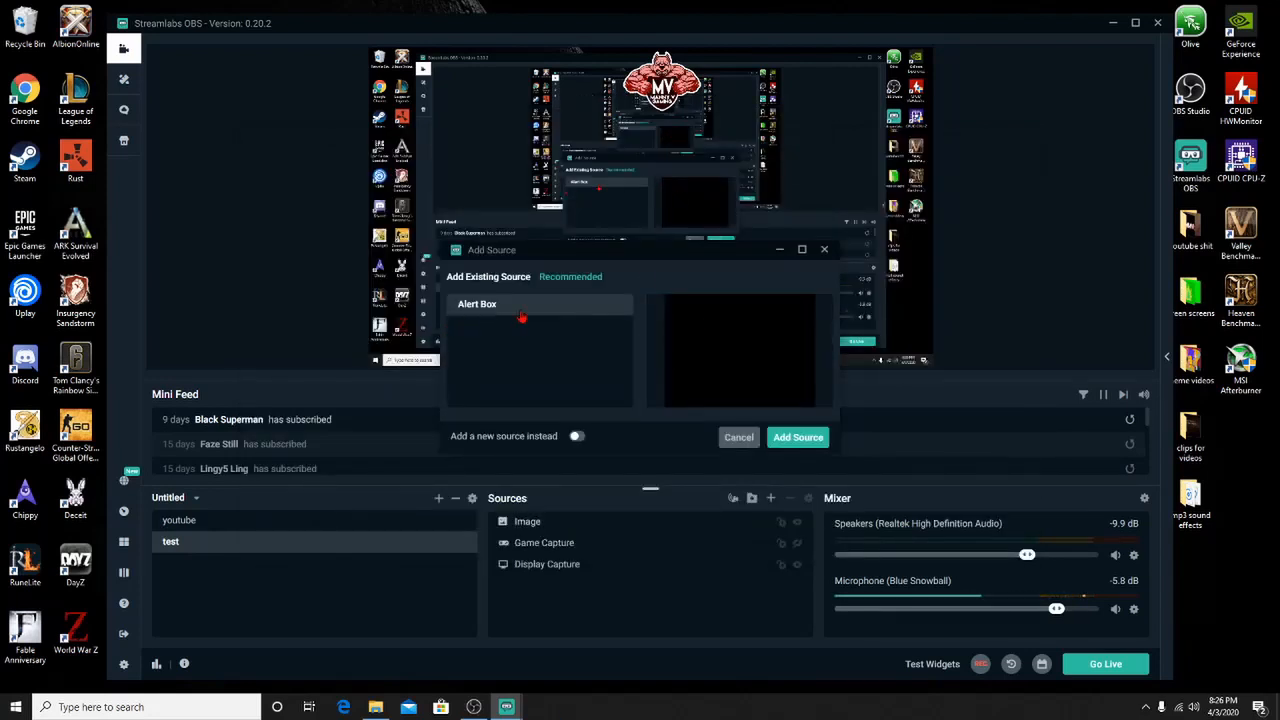
double_click(521, 316)
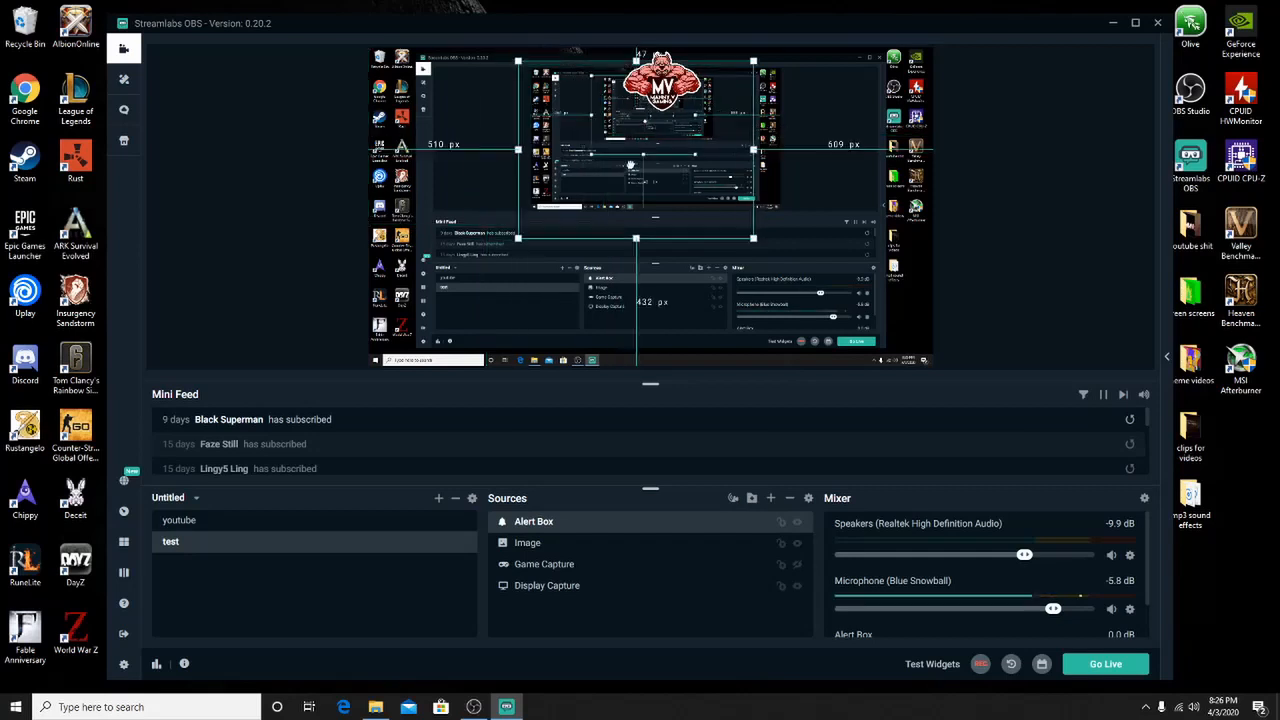
Move the Alert Box into the canvas's lower-left corner and shrink it to leave about 576 px above and 1249 px beside it
left_click_drag(631, 165, 476, 294)
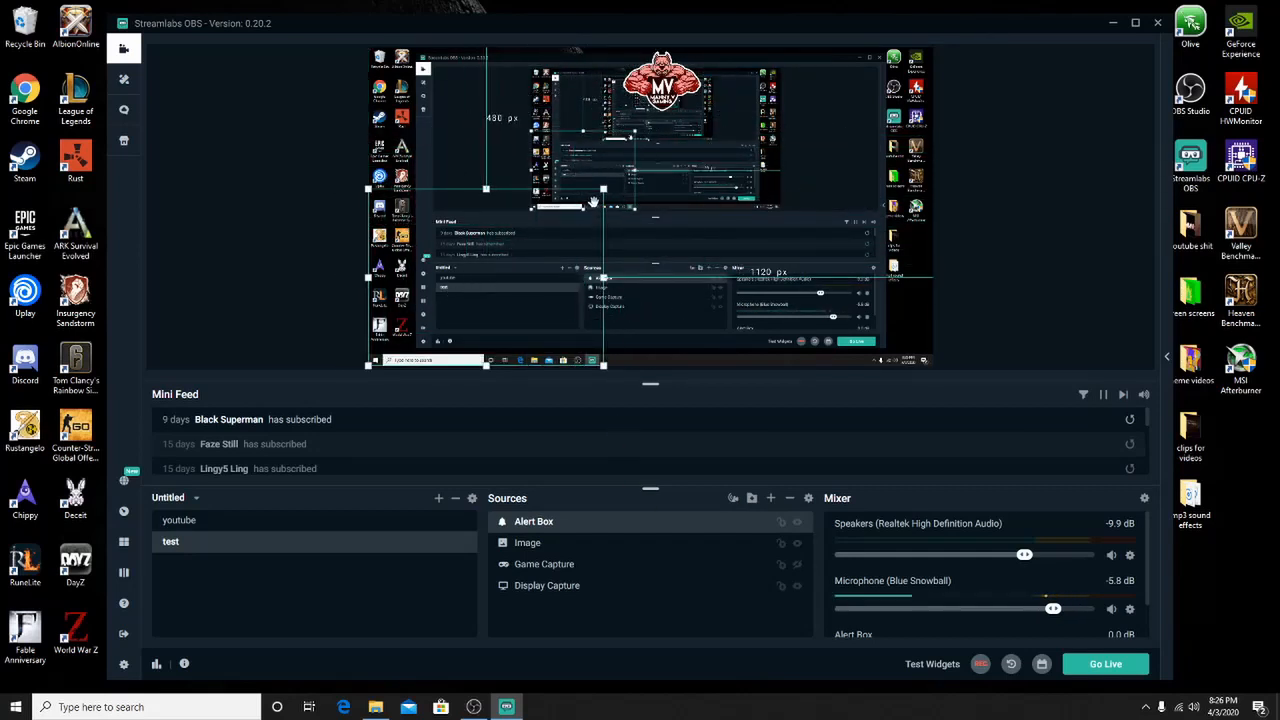
left_click_drag(603, 189, 566, 218)
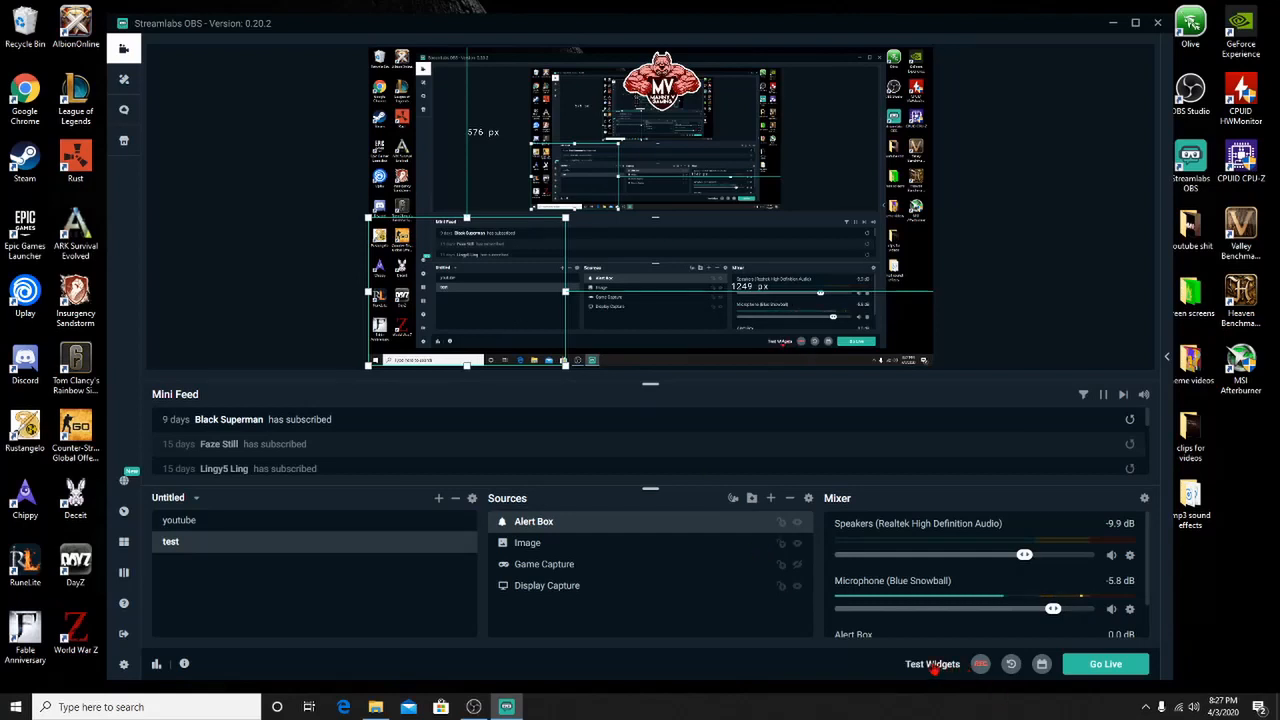
Test the Subscriber alert and shrink the Alert Box to leave about 625 px above and 1314 px beside it
left_click(932, 664)
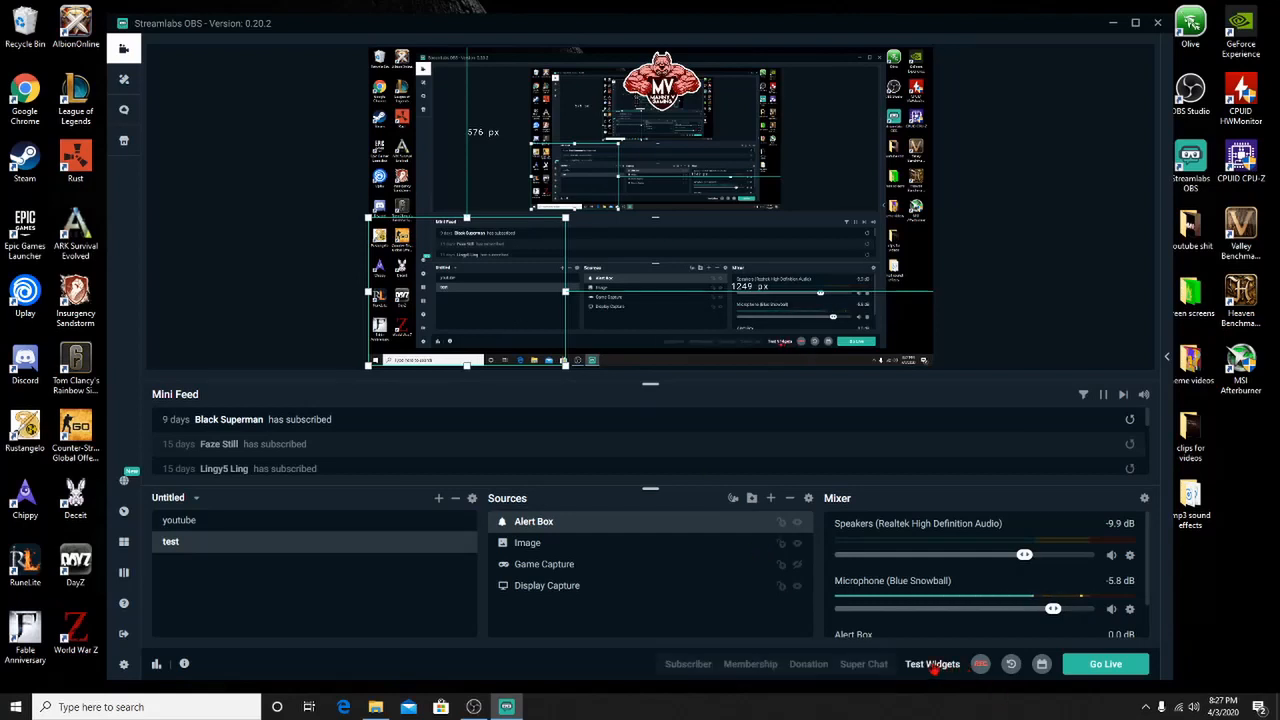
left_click(688, 664)
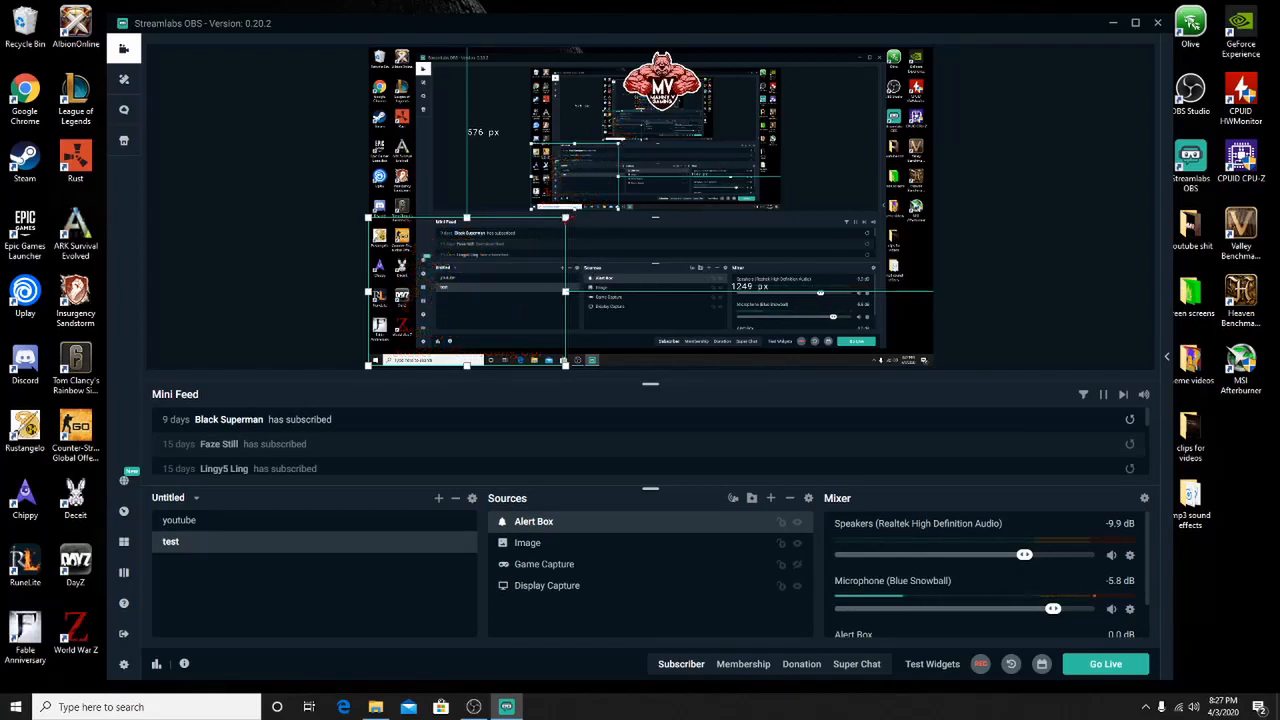
left_click_drag(567, 213, 546, 232)
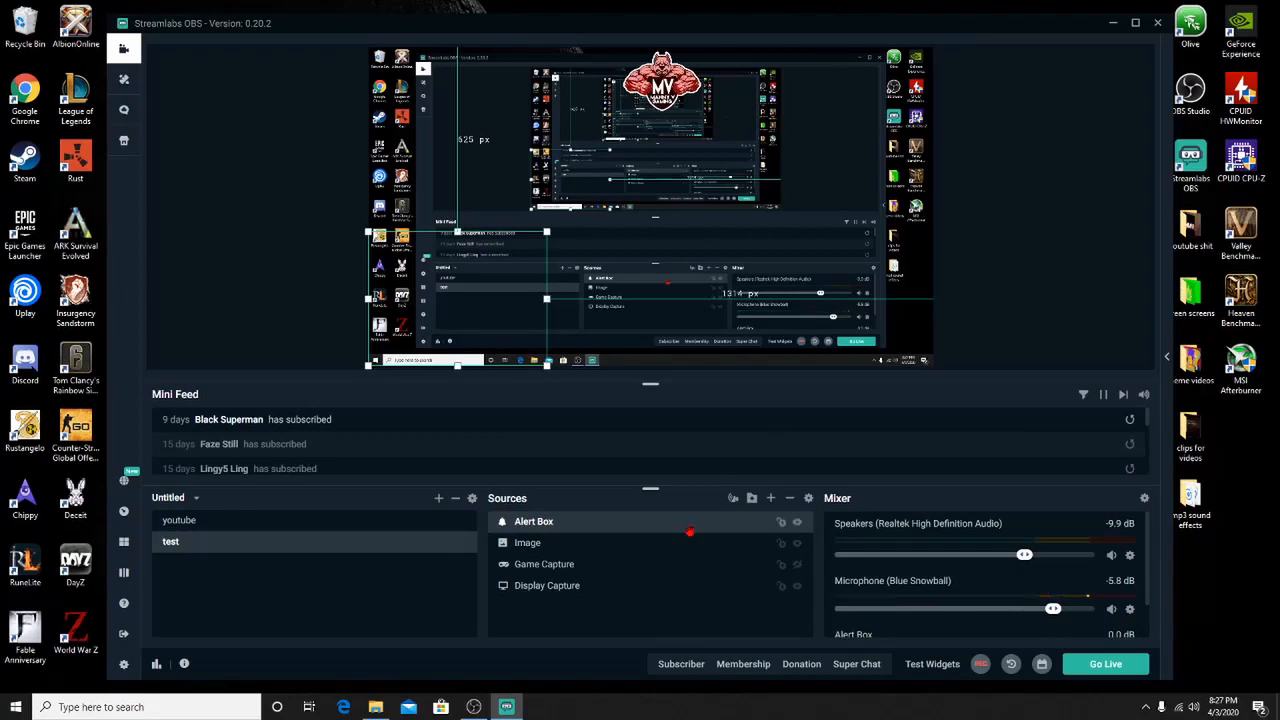
left_click(548, 234)
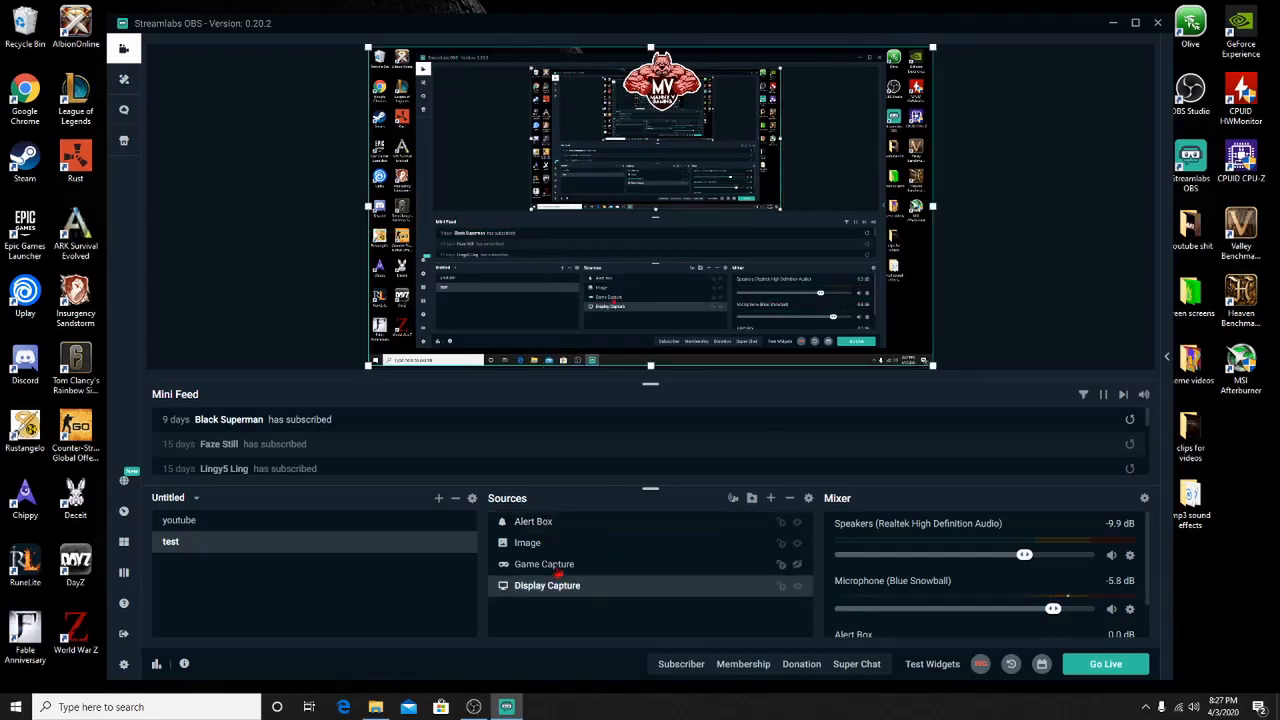
Open the Alert Box settings and try the other two alert layouts before returning to the image-above-text layout
double_click(568, 522)
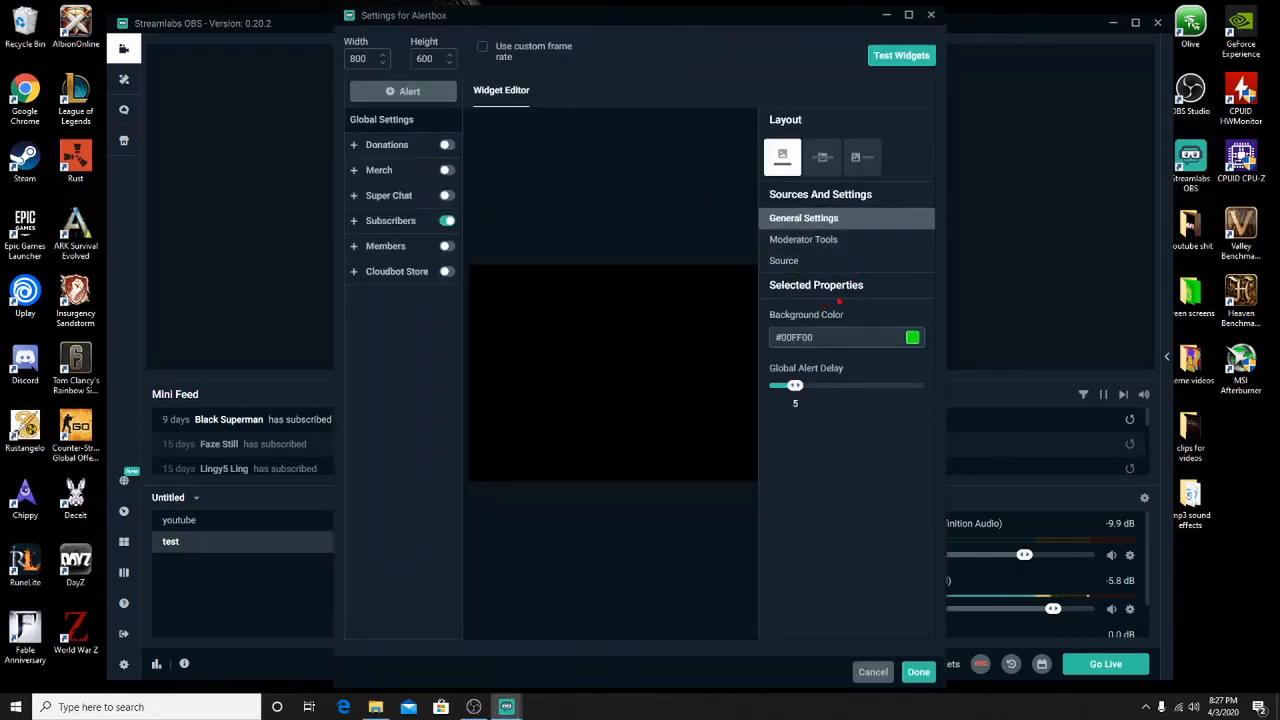
left_click(840, 156)
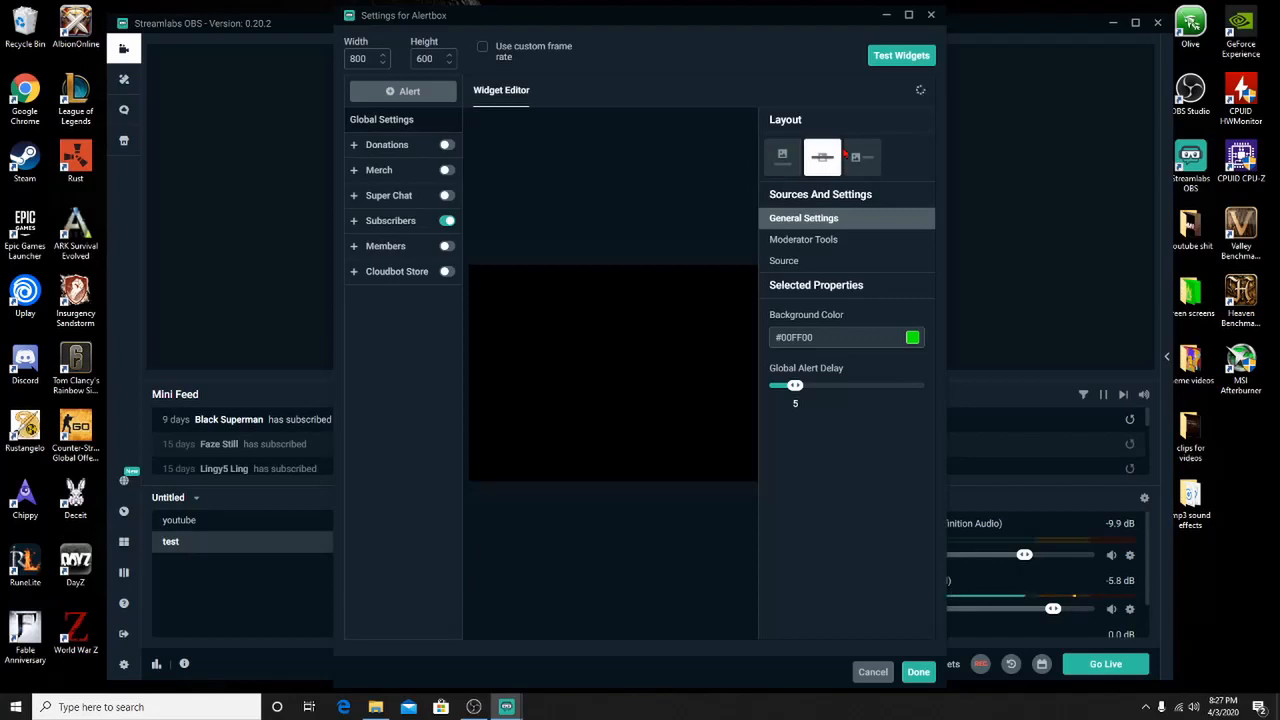
left_click(857, 157)
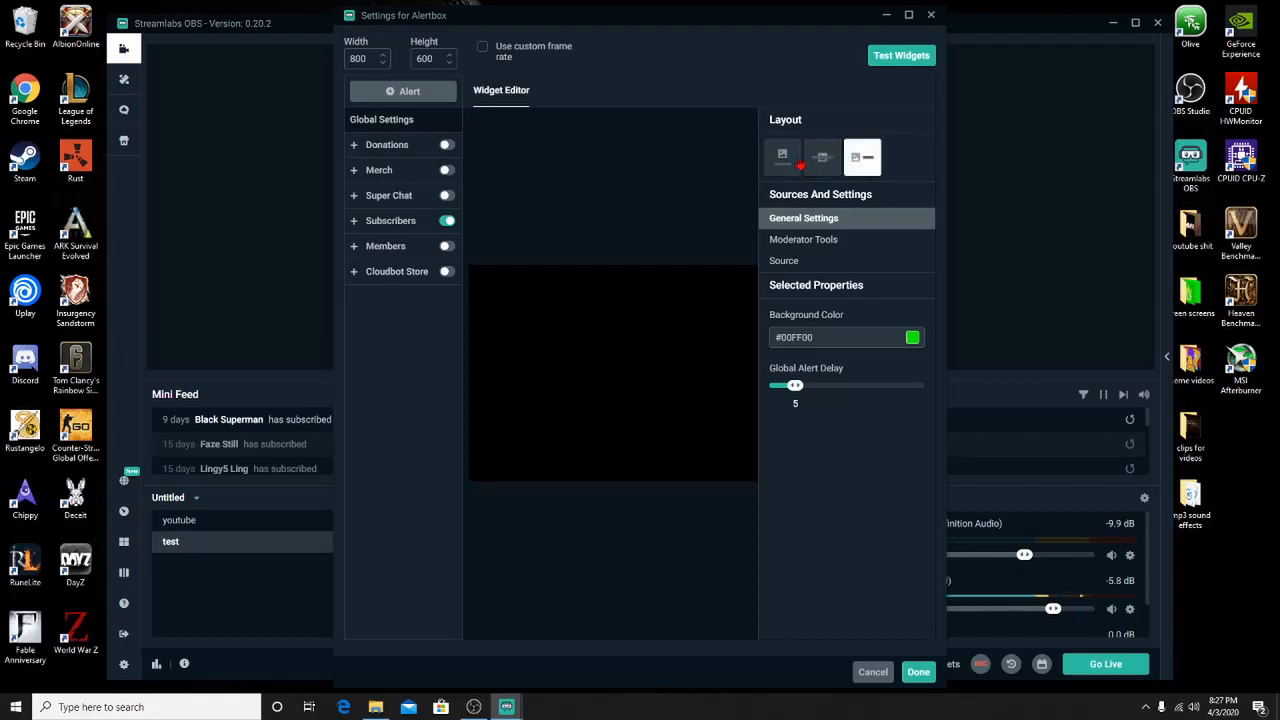
left_click(792, 160)
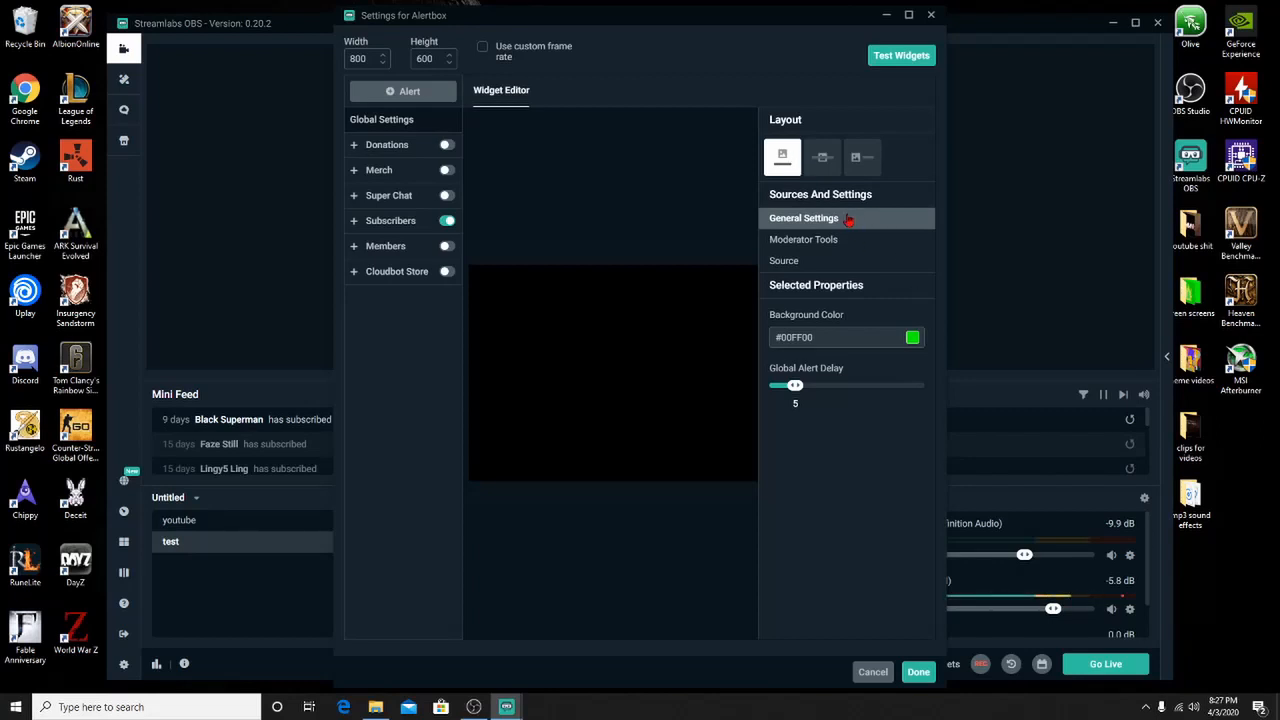
Review the Alert Box's Moderator Tools and Source settings and the title message options for the Donations and Members alerts
left_click(806, 242)
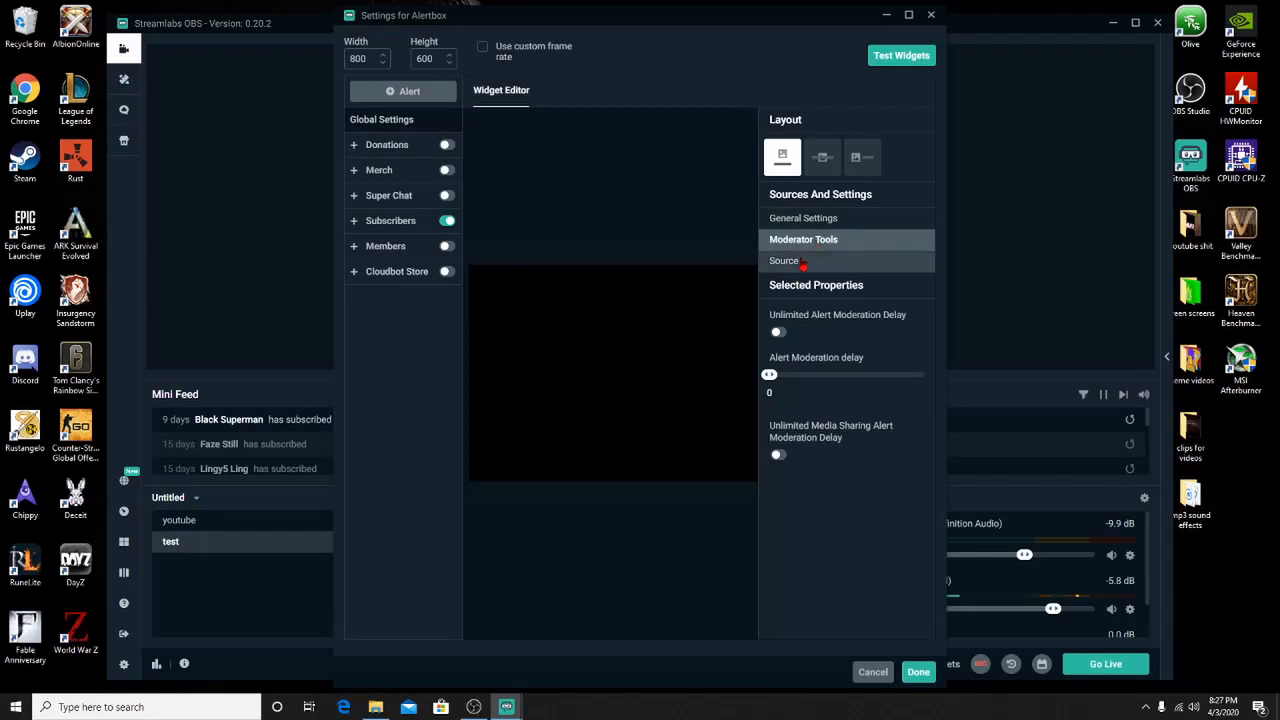
left_click(802, 263)
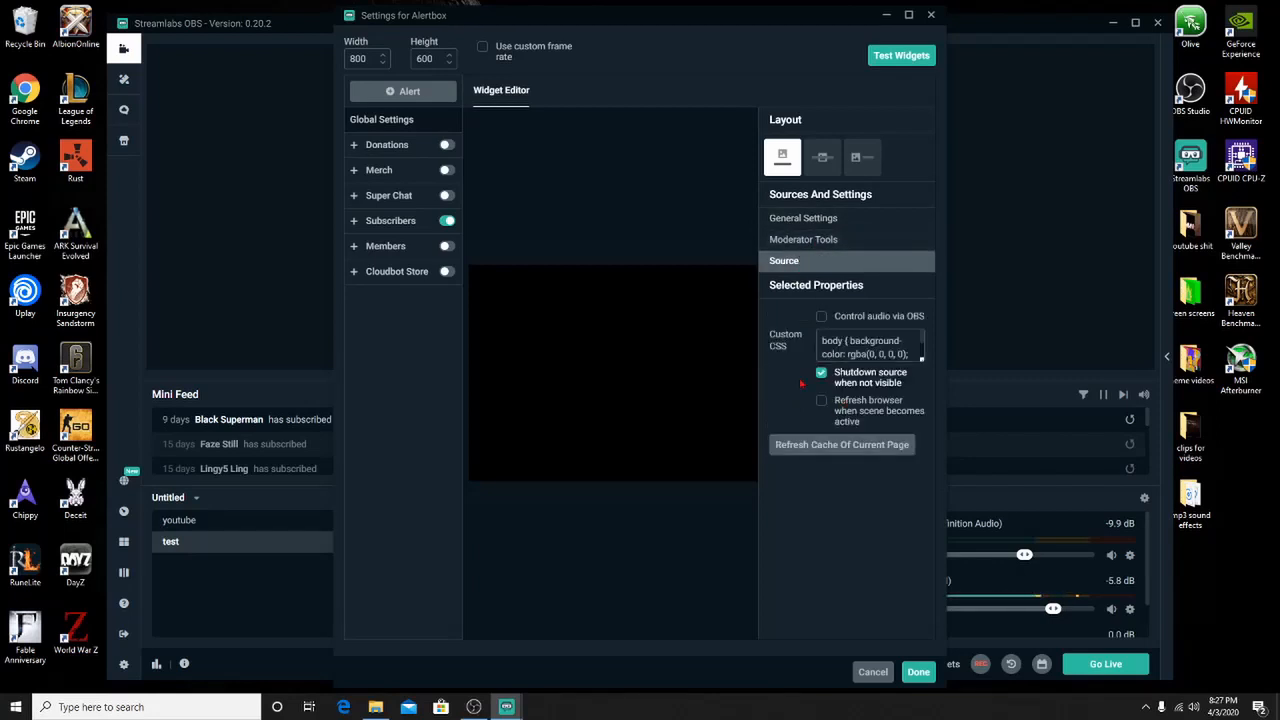
left_click(414, 148)
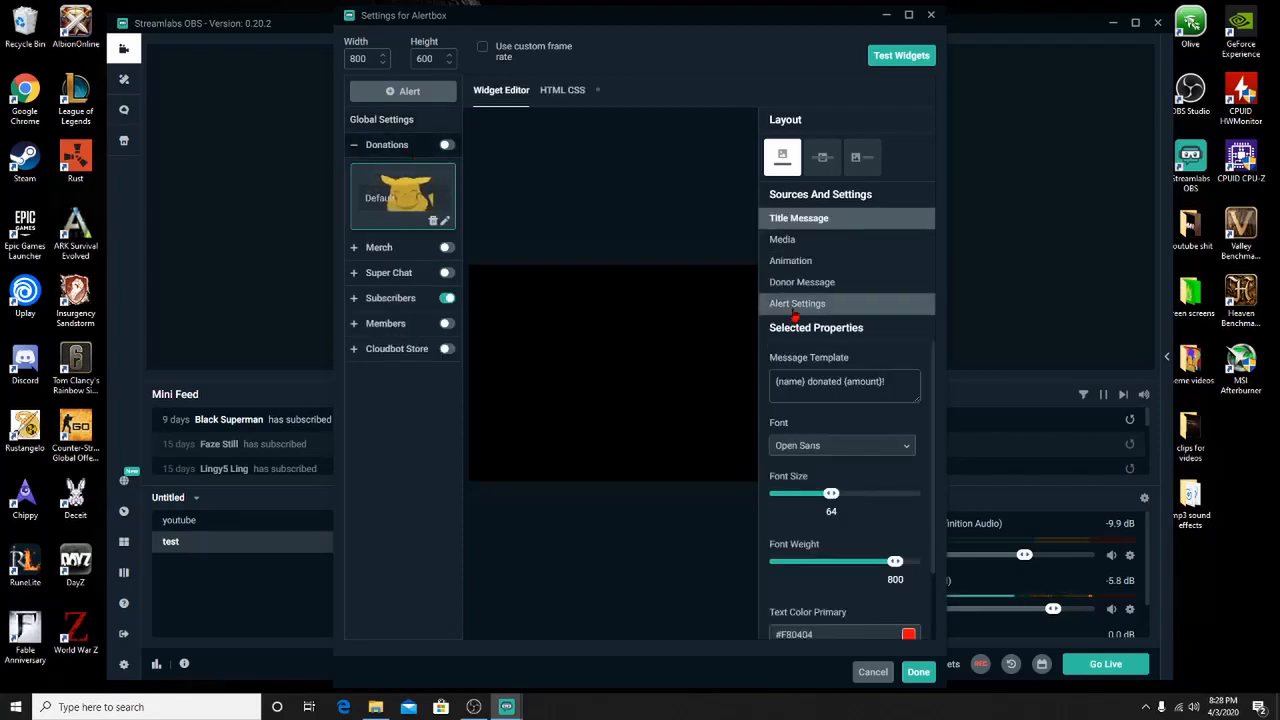
left_click(390, 323)
scroll(882, 474, "down", 1)
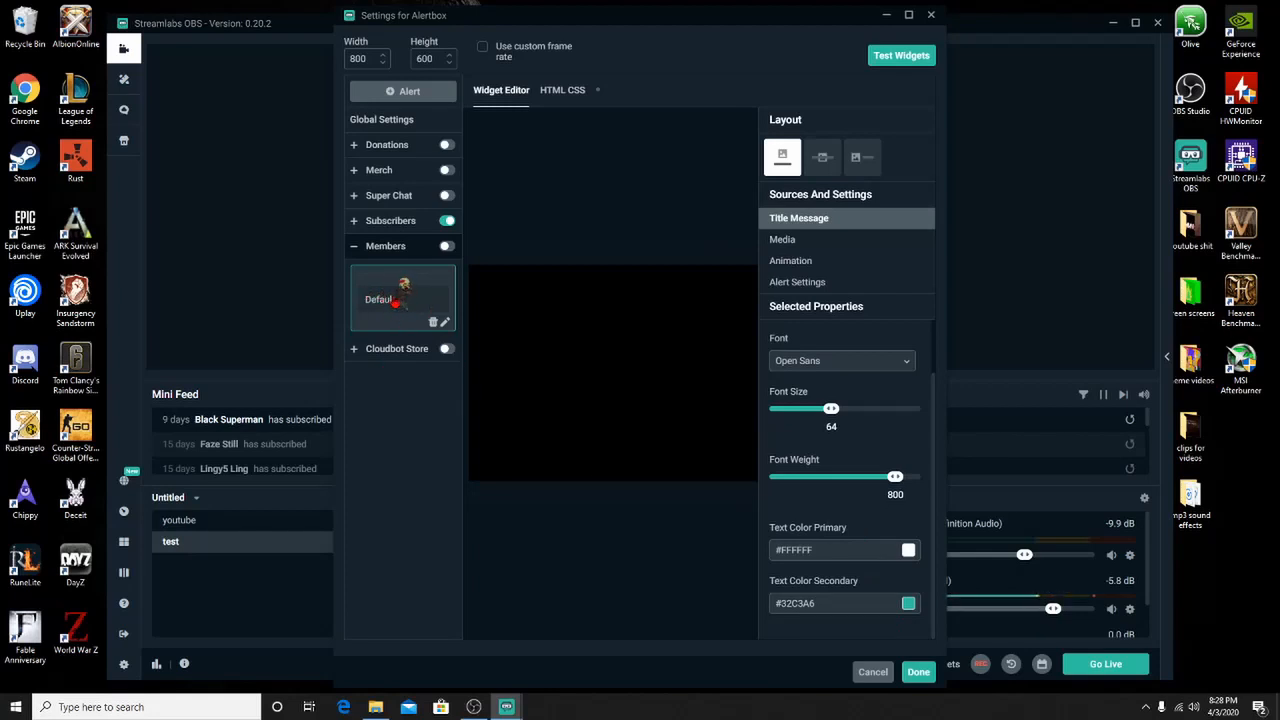
Reopen the Alert Box settings, switch on the Donations alert, save it and test the Donation alert
left_click(930, 15)
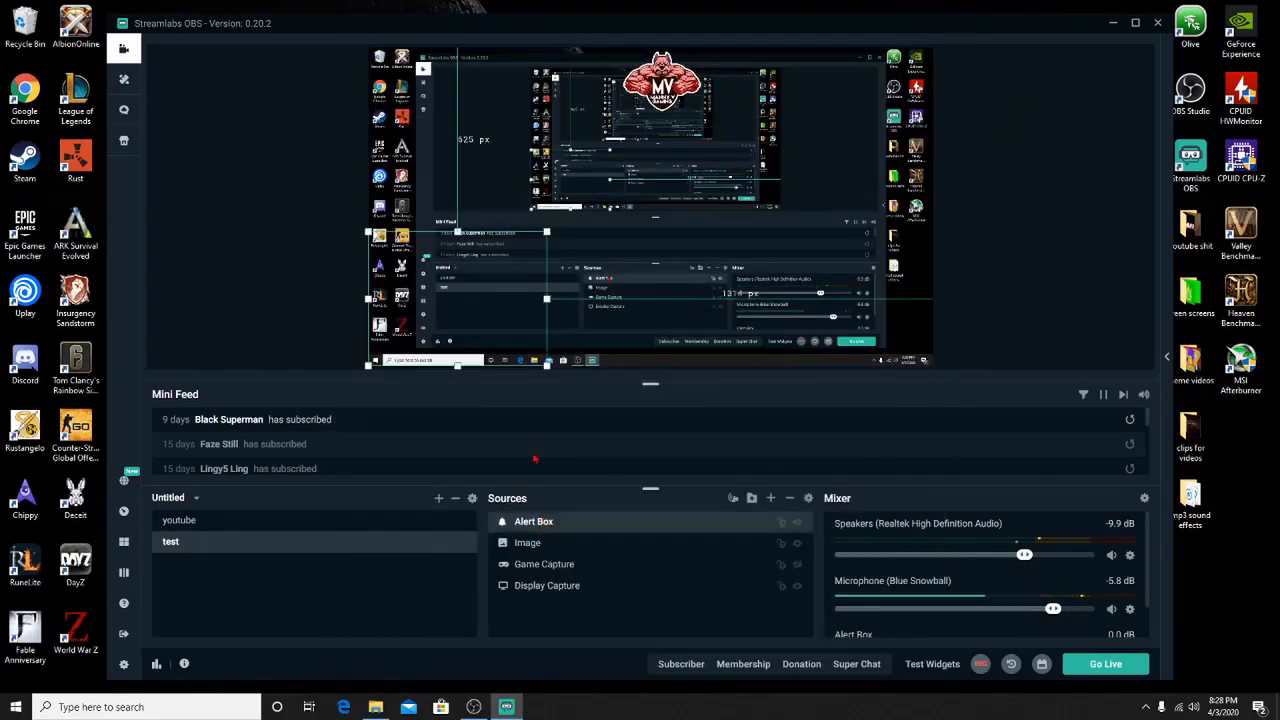
double_click(588, 526)
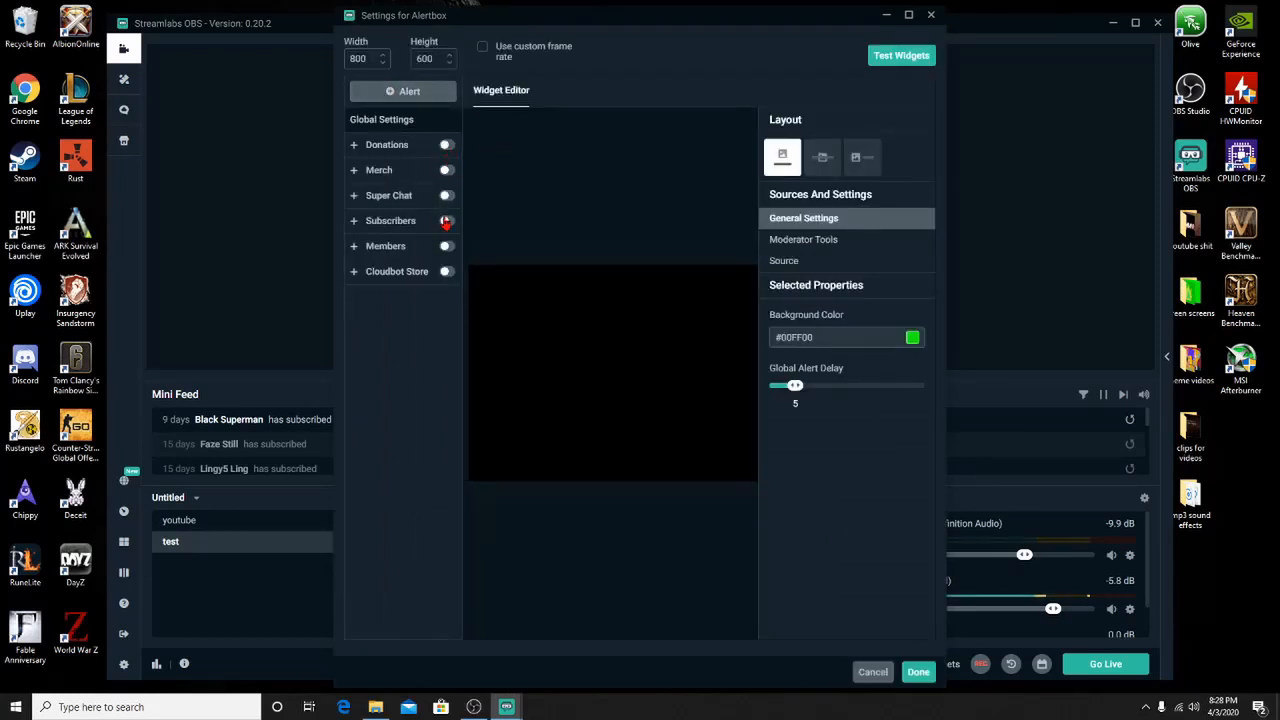
left_click(448, 145)
left_click(918, 672)
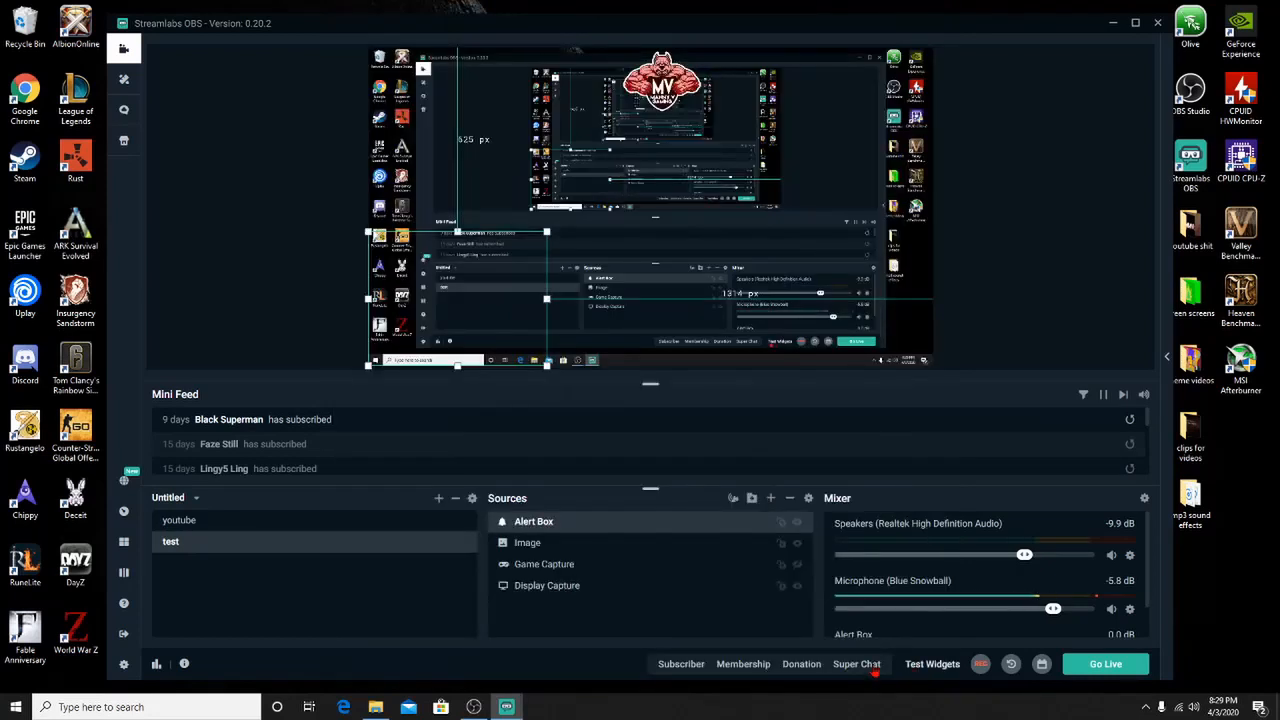
left_click(796, 666)
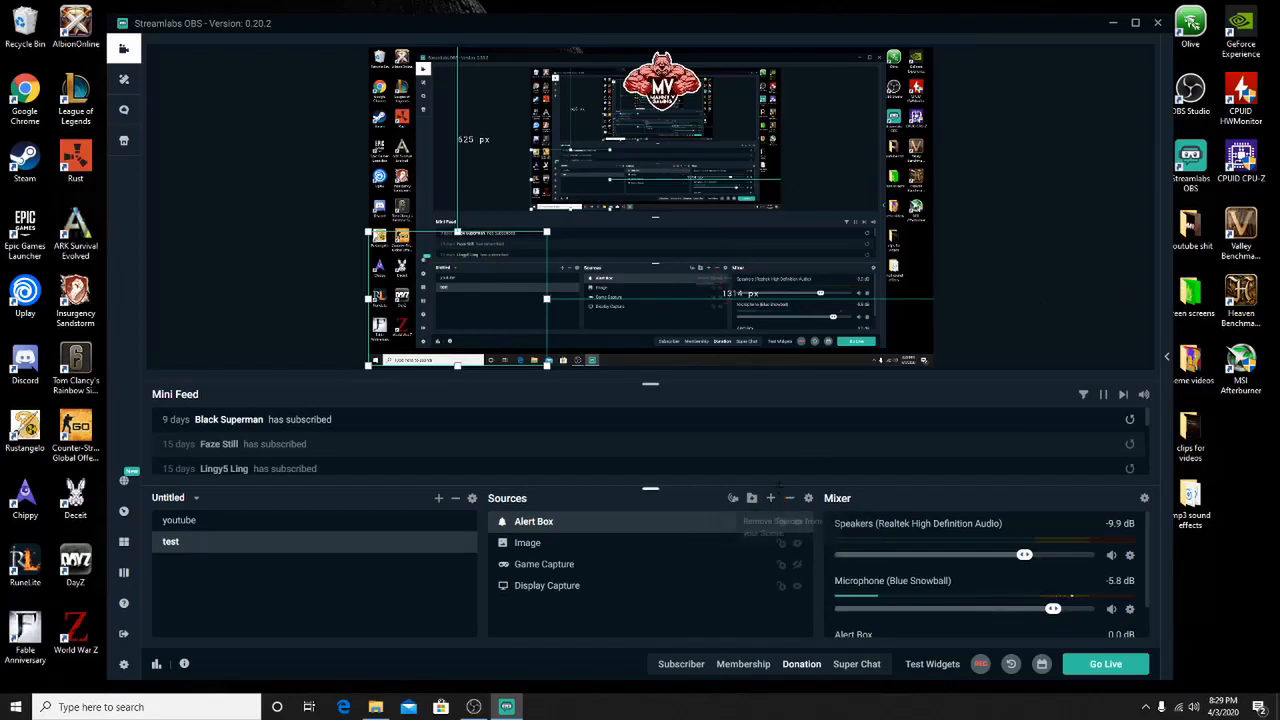
Review the descriptions of the Subscription Goal, Chatbox, The Jar, Stream Boss, Spin Wheel, Media Share and Stream Label widgets among the available sources
left_click(770, 498)
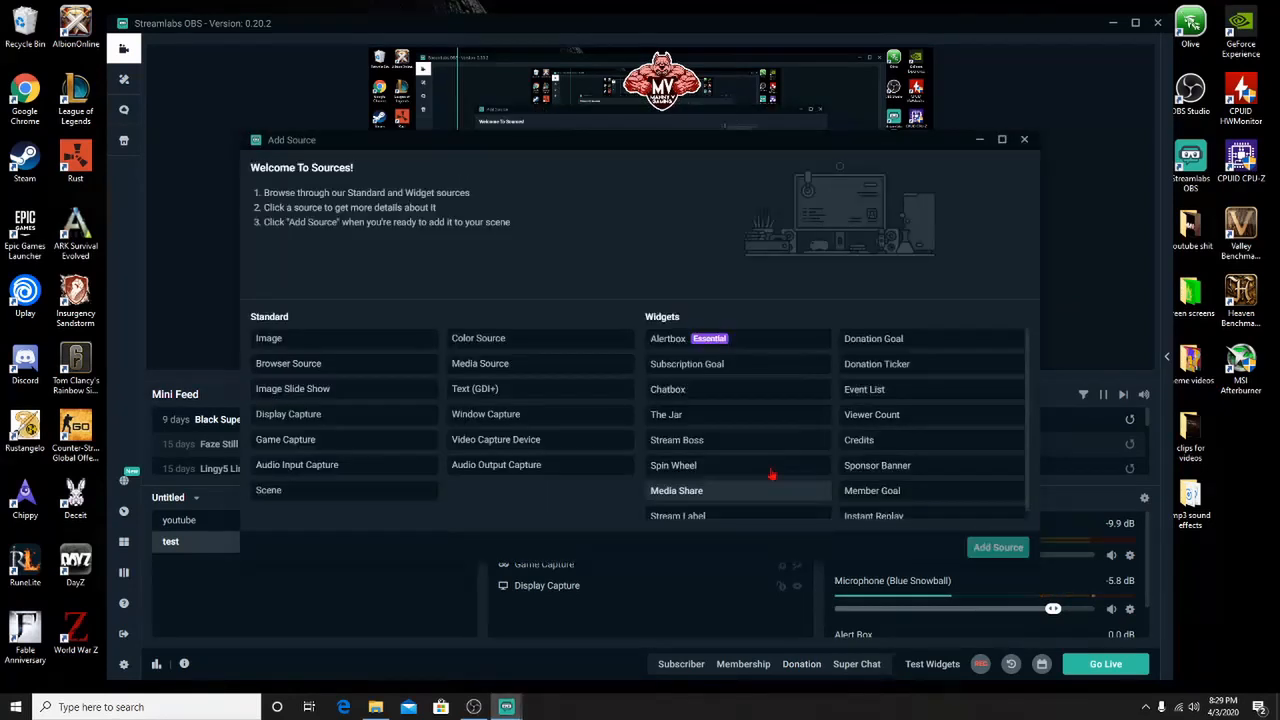
left_click(728, 365)
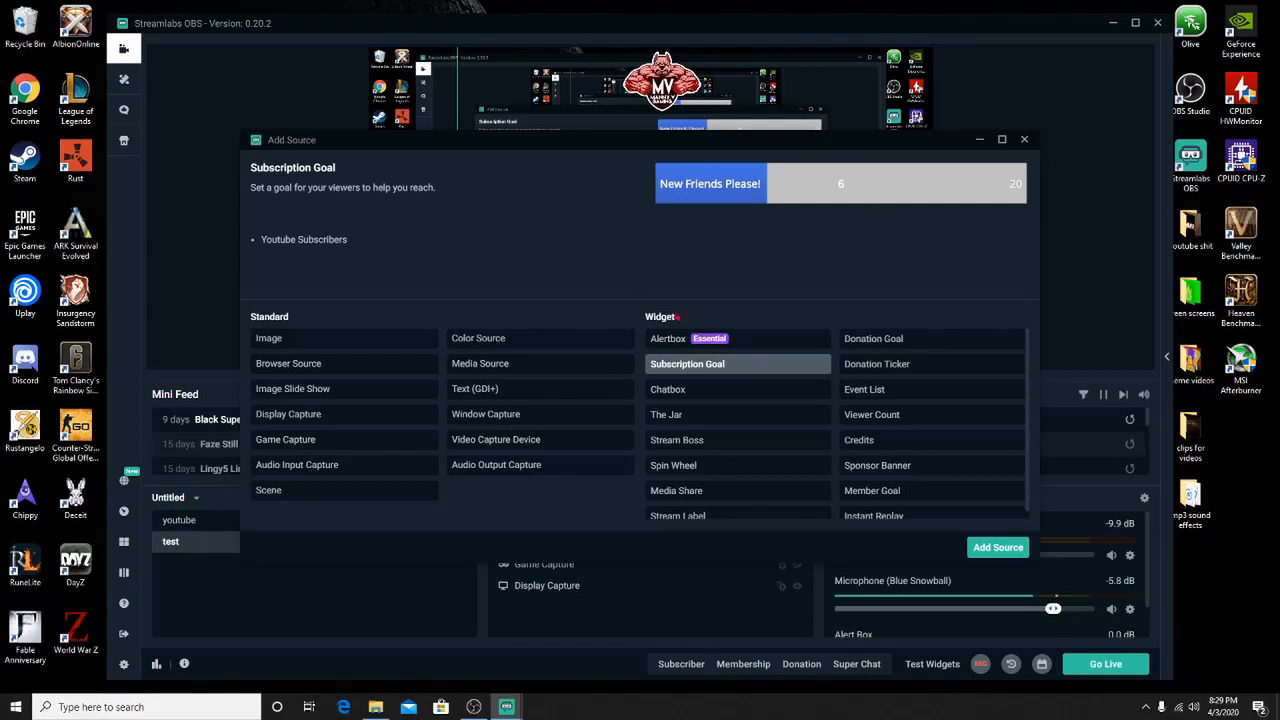
left_click(723, 391)
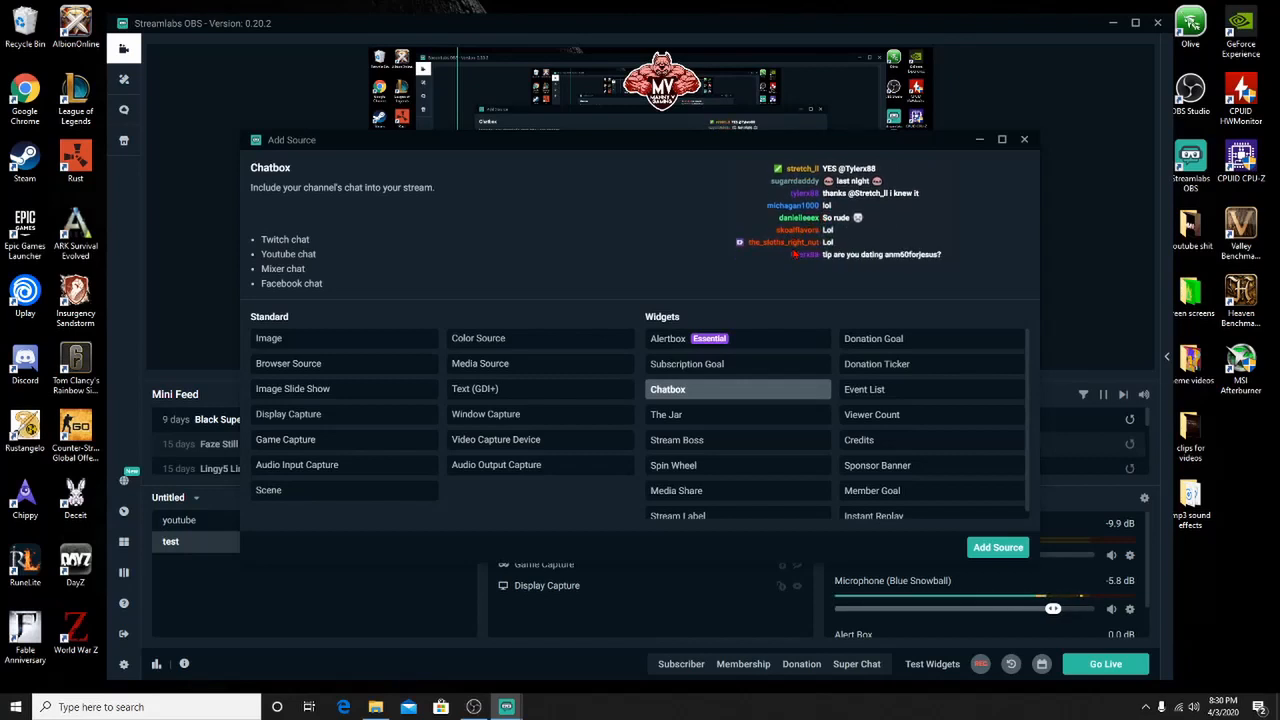
left_click(756, 415)
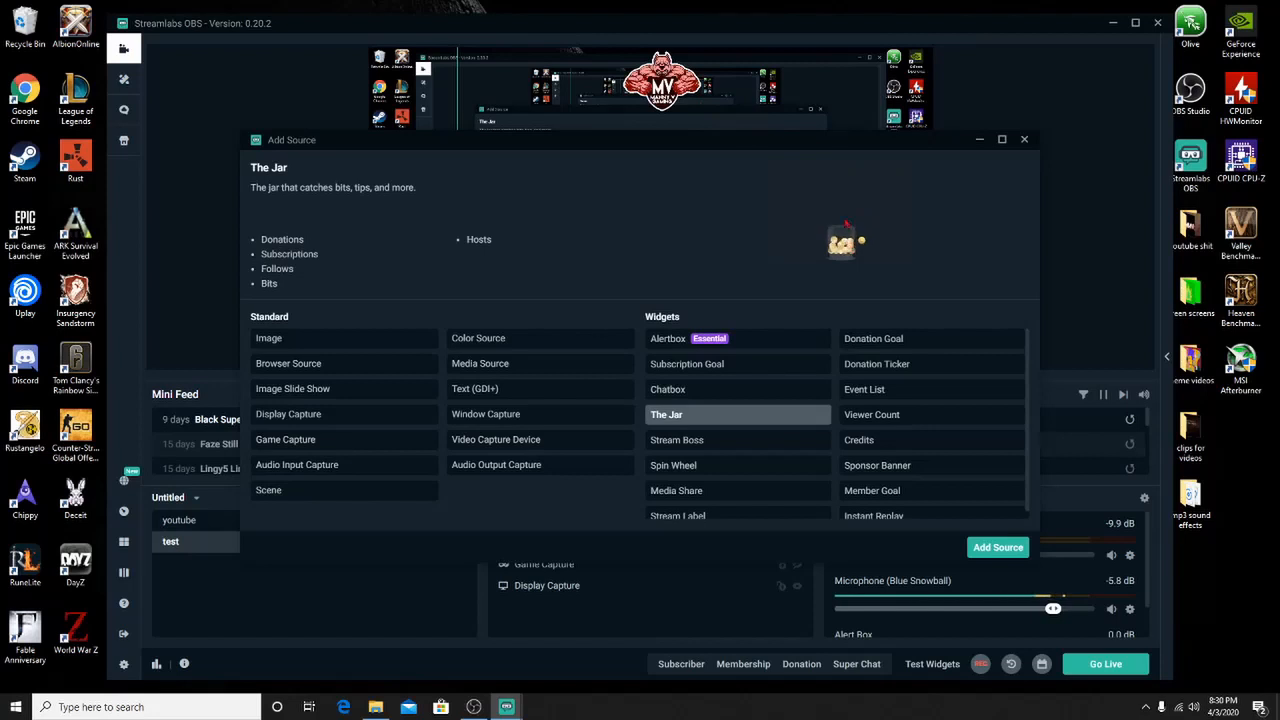
left_click(728, 441)
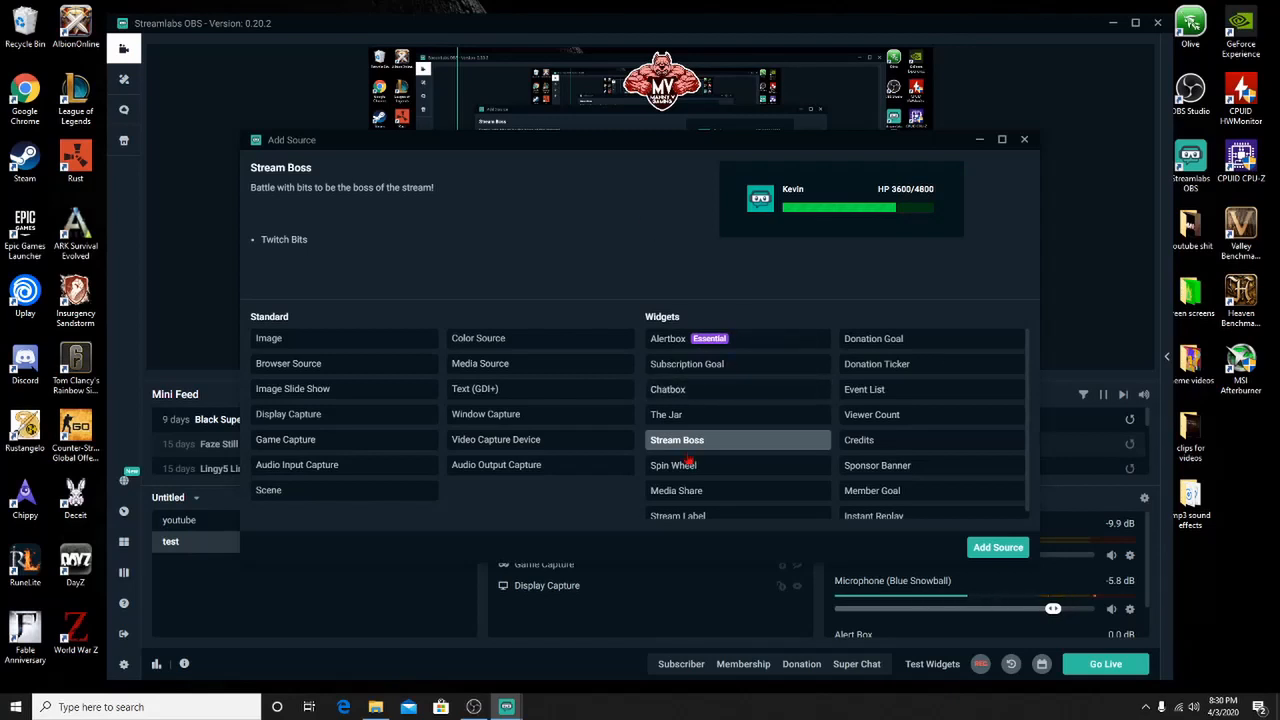
scroll(713, 470, "down", 1)
left_click(720, 462)
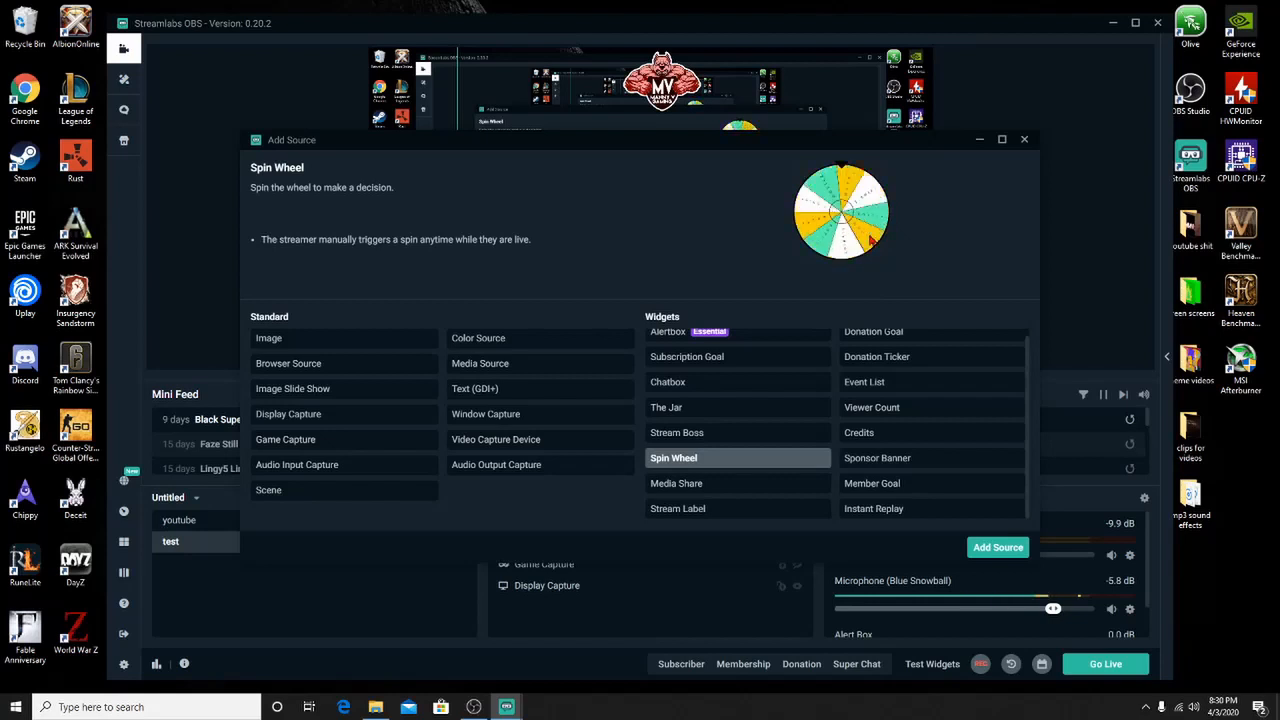
left_click(778, 493)
left_click(776, 509)
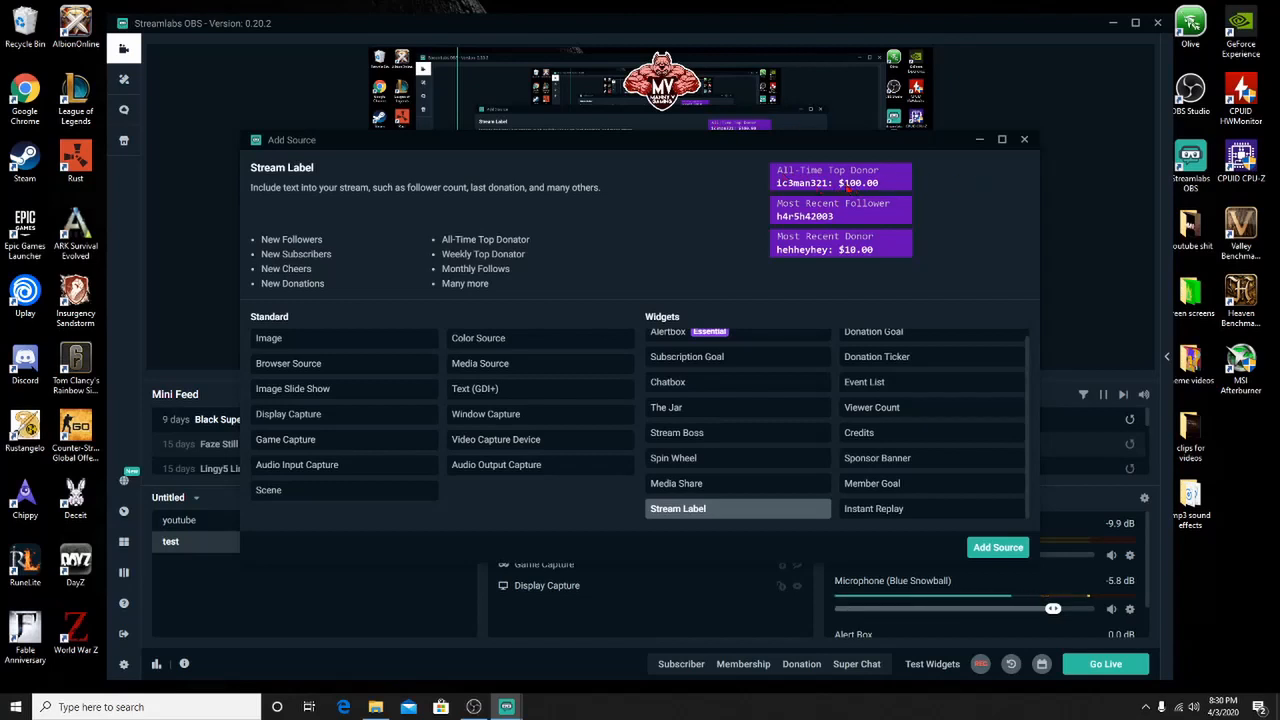
Review the descriptions of the Donation Goal, Donation Ticker and Event List widgets
scroll(920, 358, "up", 1)
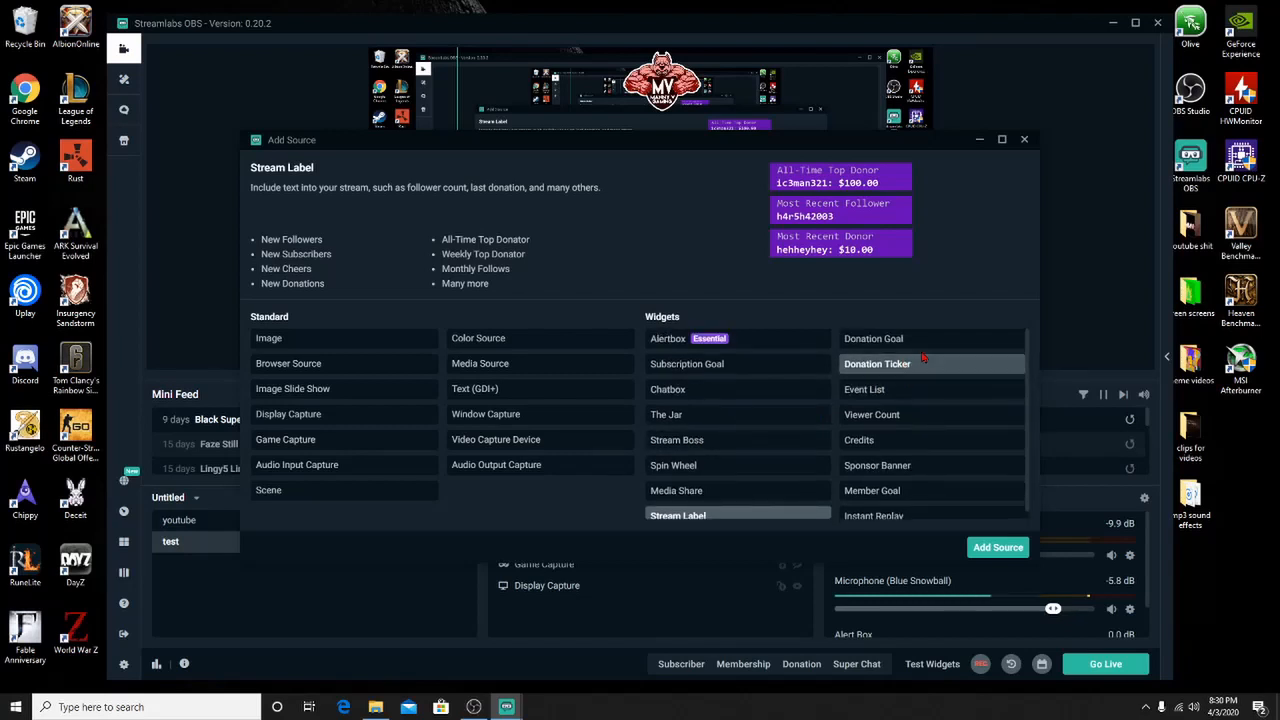
left_click(923, 346)
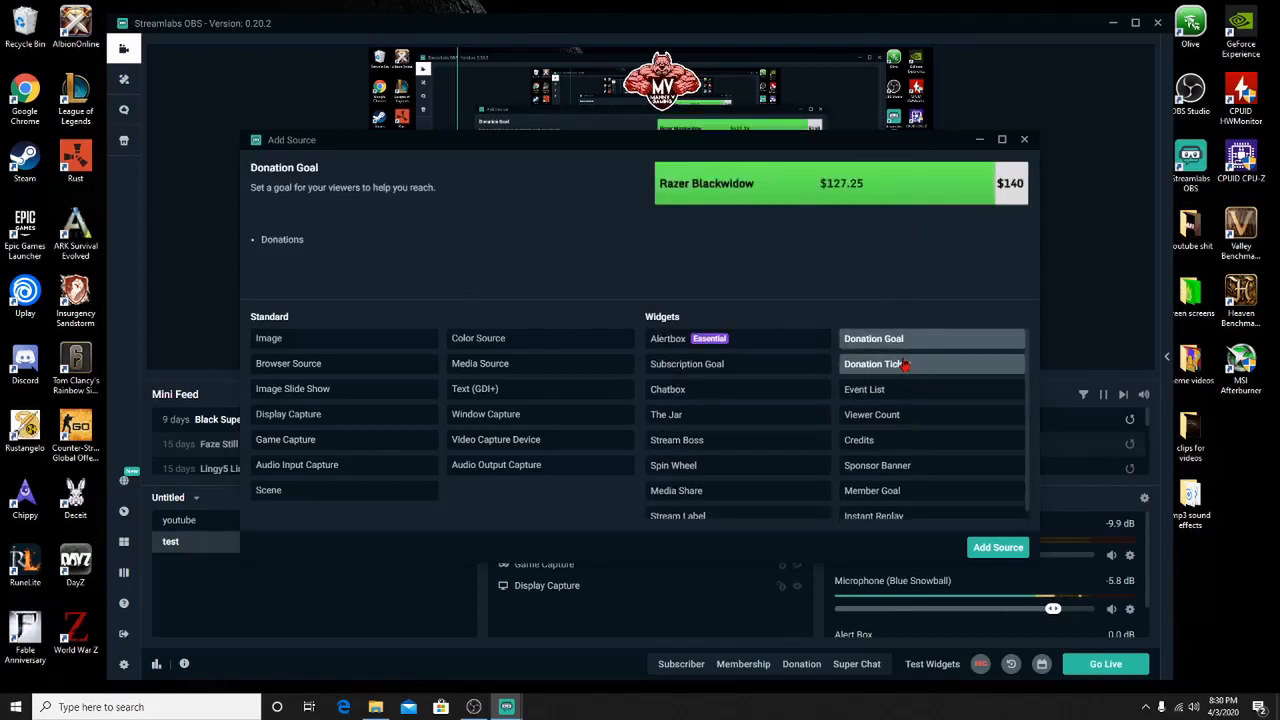
left_click(904, 365)
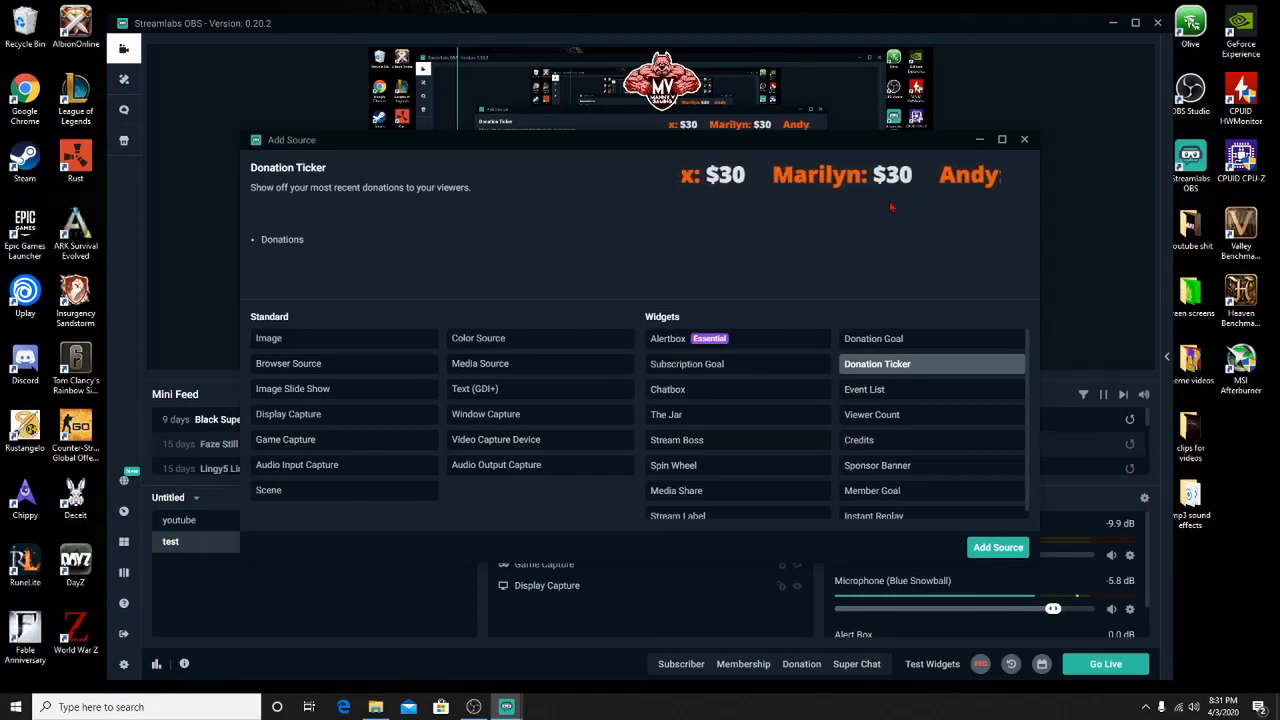
left_click(923, 389)
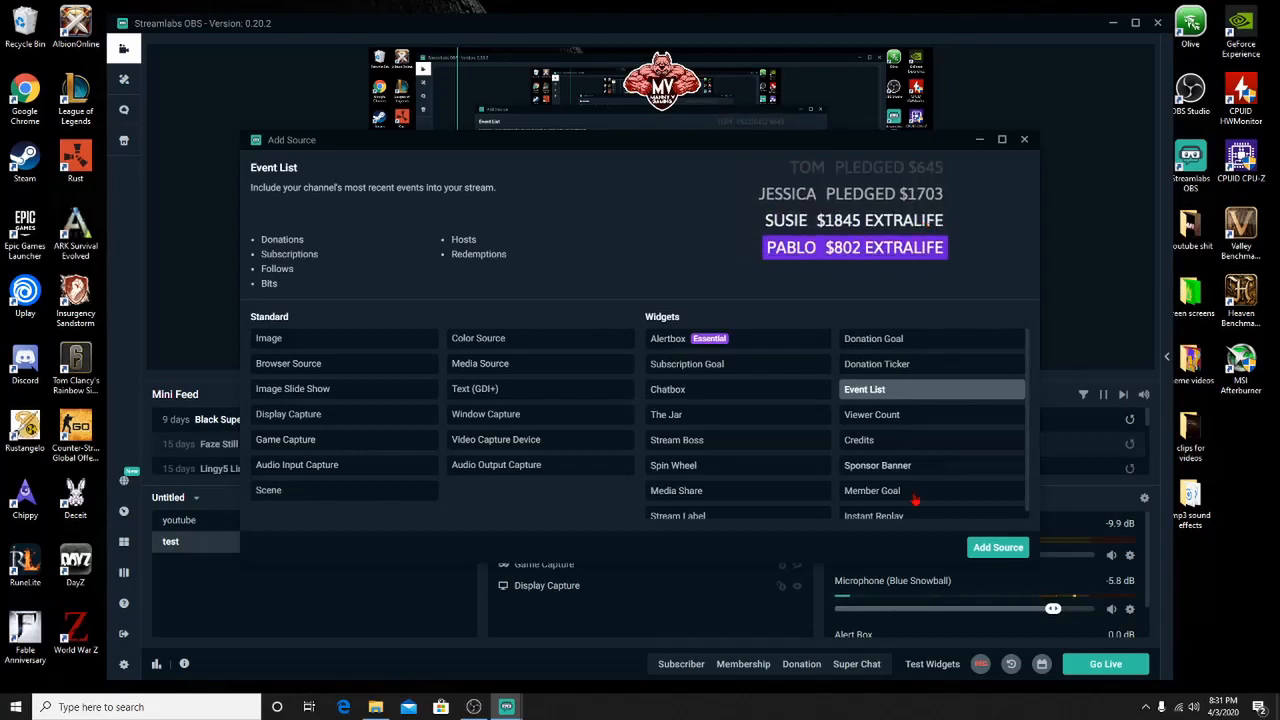
Add the existing Viewer Count widget to the test scene
left_click(958, 414)
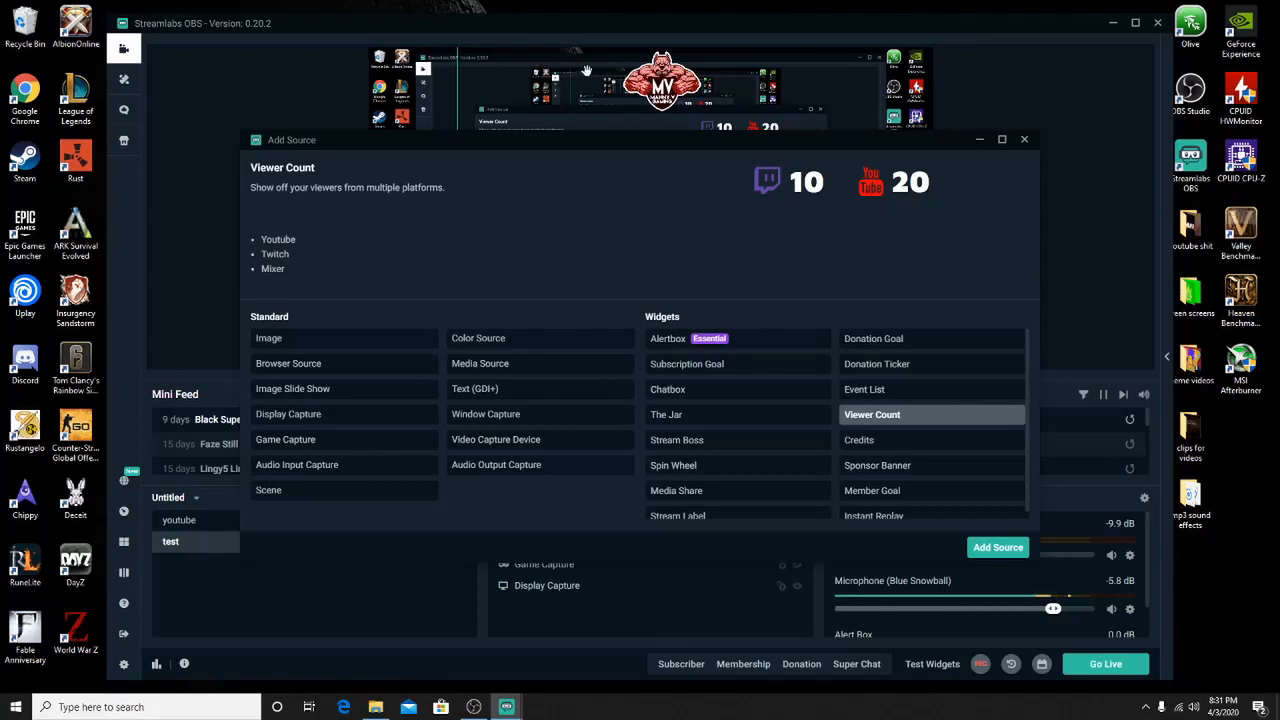
double_click(955, 417)
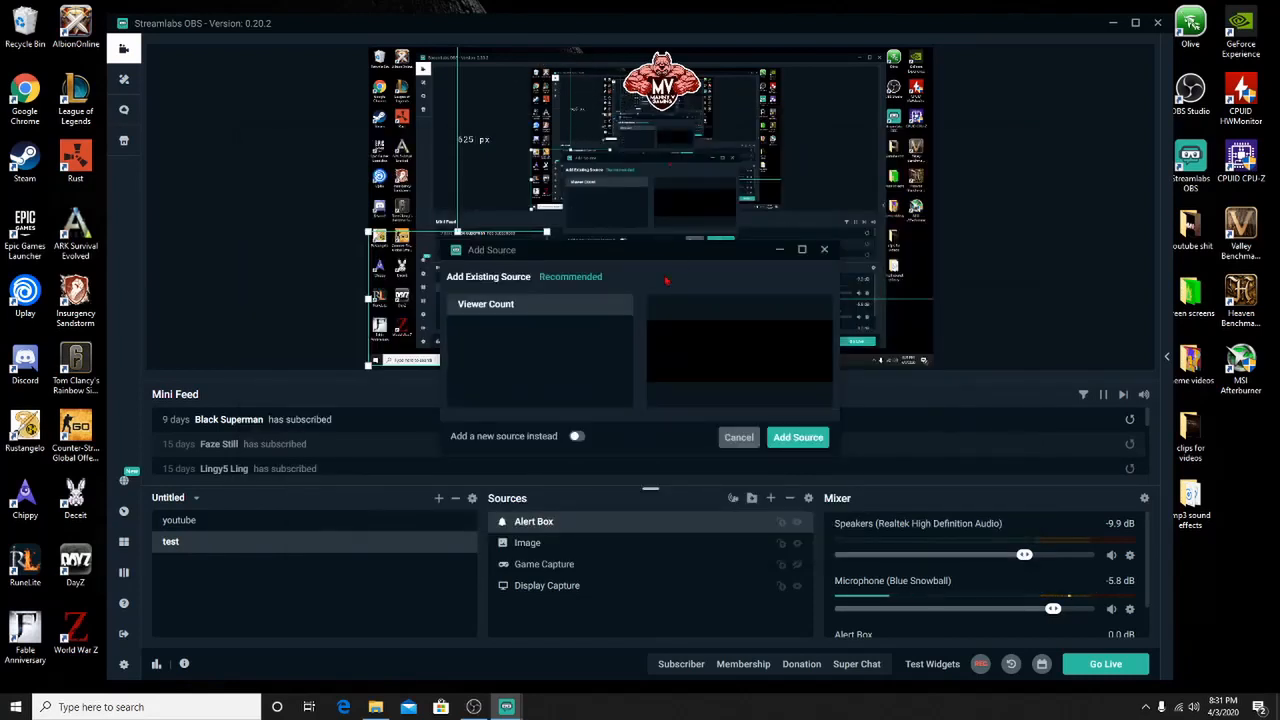
left_click(798, 437)
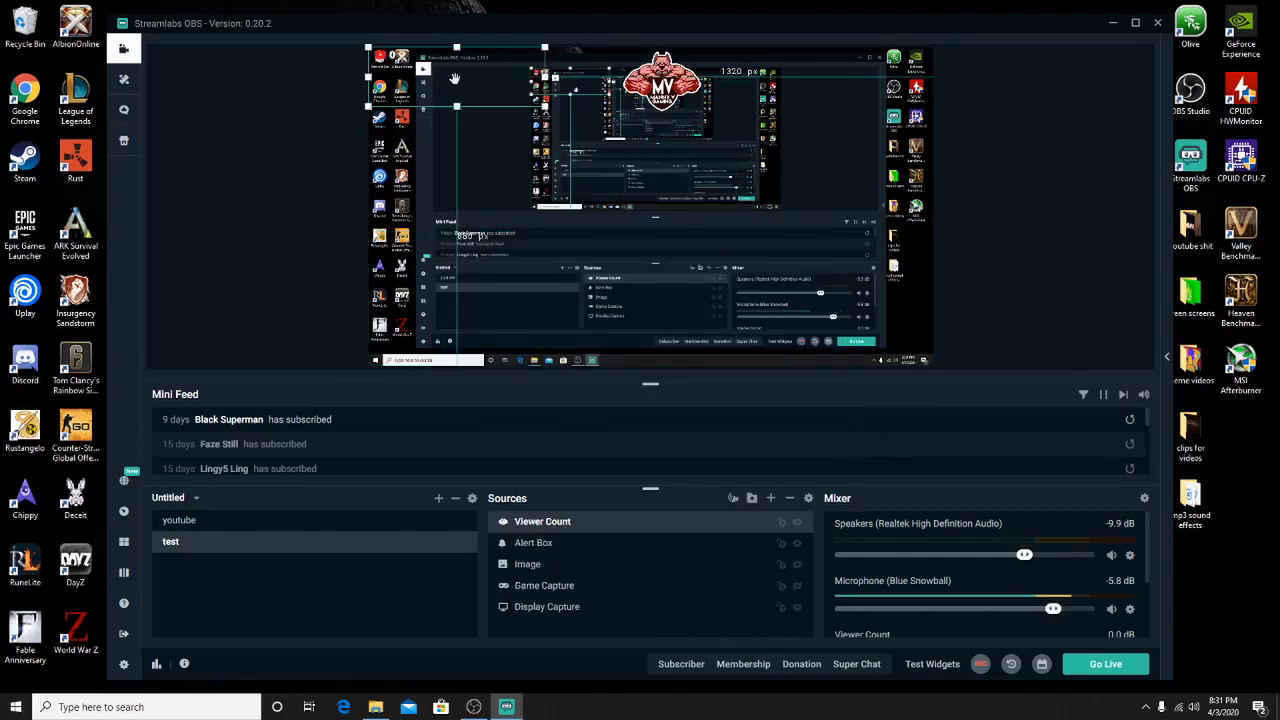
Enlarge the Viewer Count and move it against the canvas's upper edge, about 222 px from its left edge and 571 px above its bottom
left_click_drag(453, 79, 605, 93)
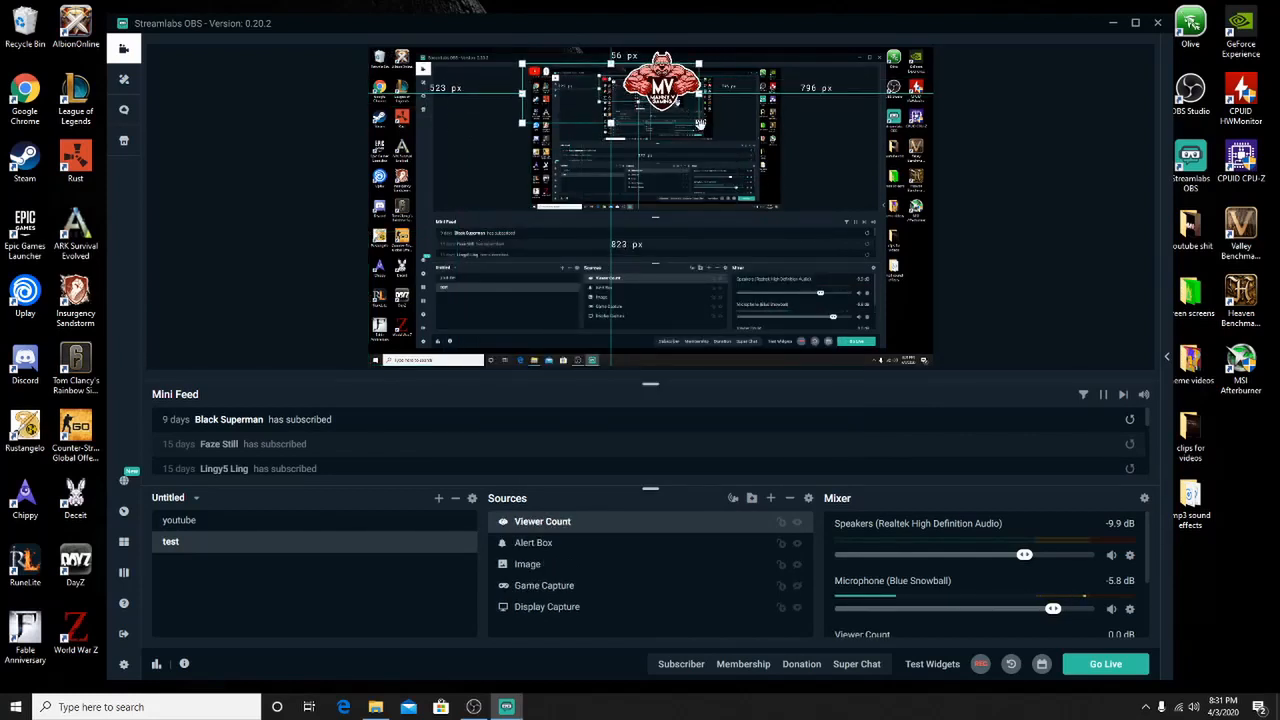
left_click_drag(699, 125, 809, 213)
left_click_drag(729, 175, 640, 159)
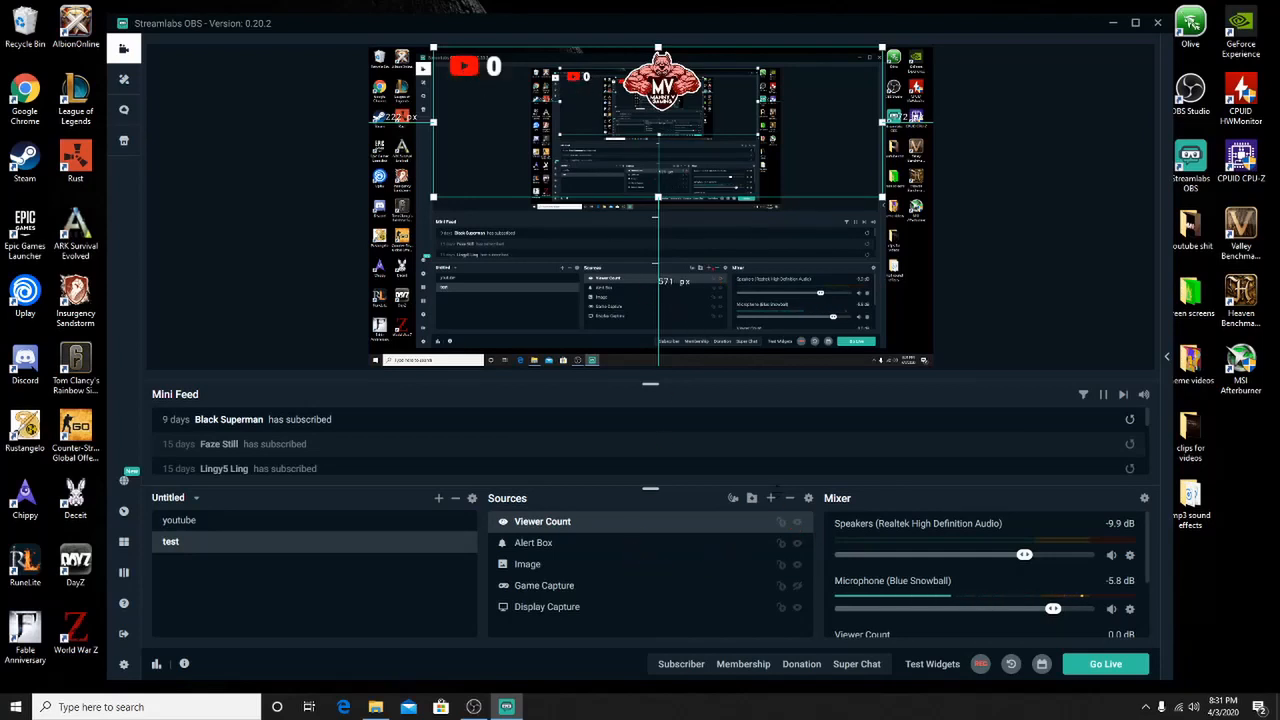
Review the Instant Replay widget's description and close the source list without adding it
left_click(772, 497)
scroll(925, 465, "down", 1)
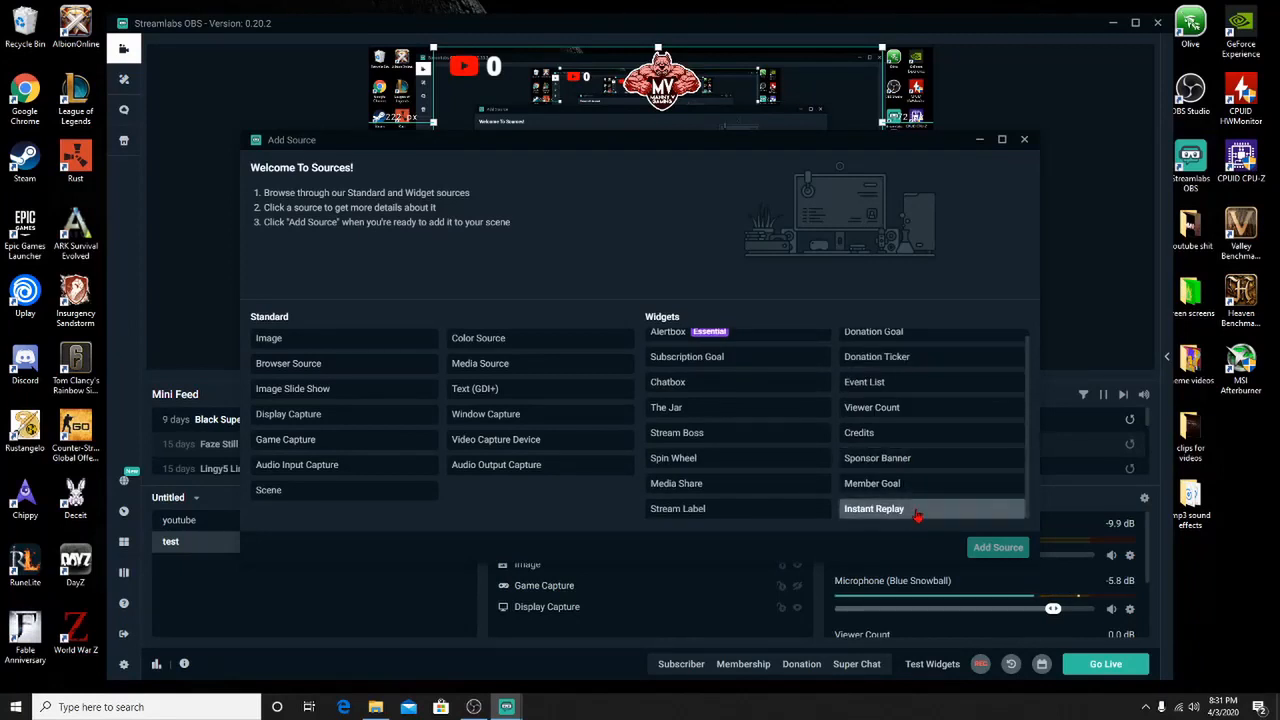
left_click(918, 512)
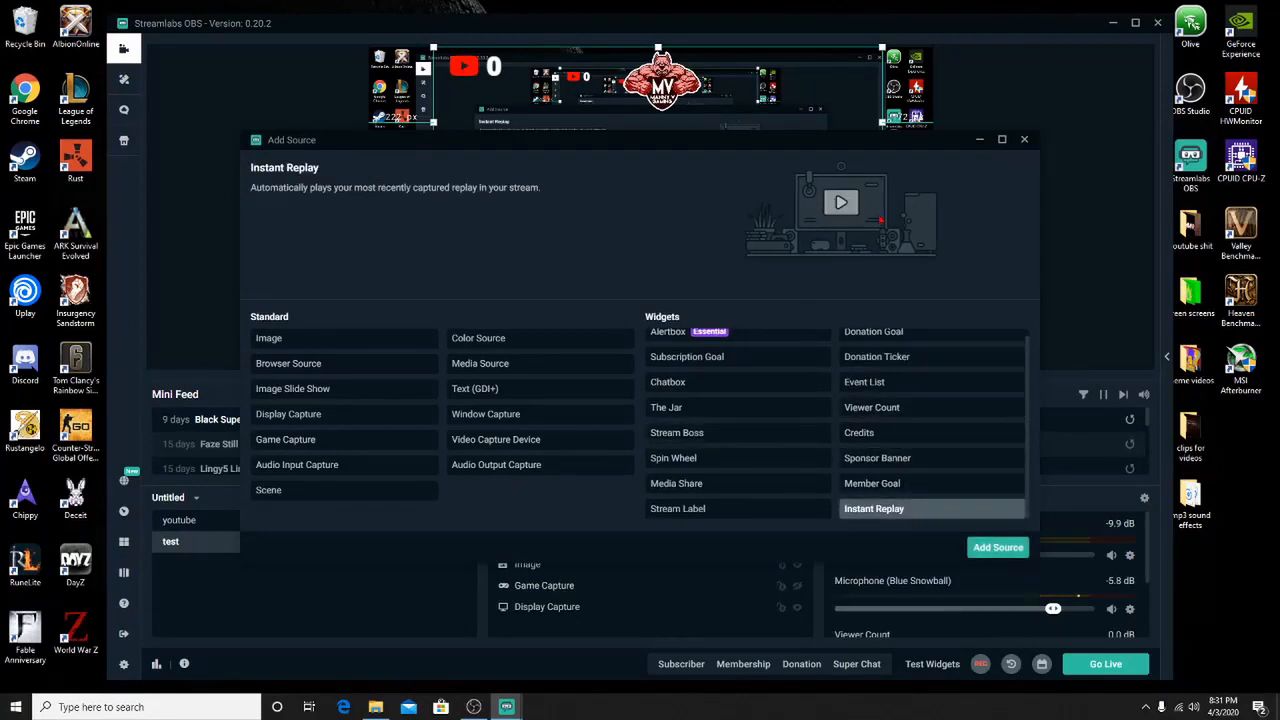
left_click(1024, 141)
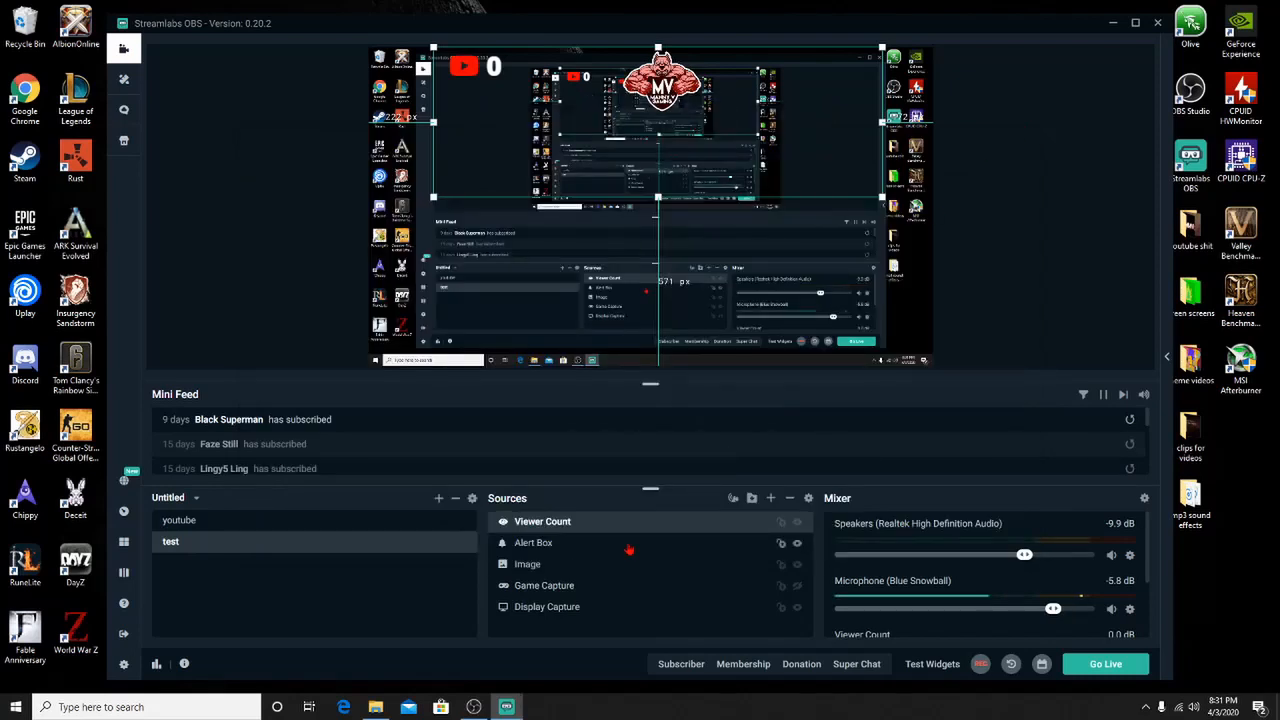